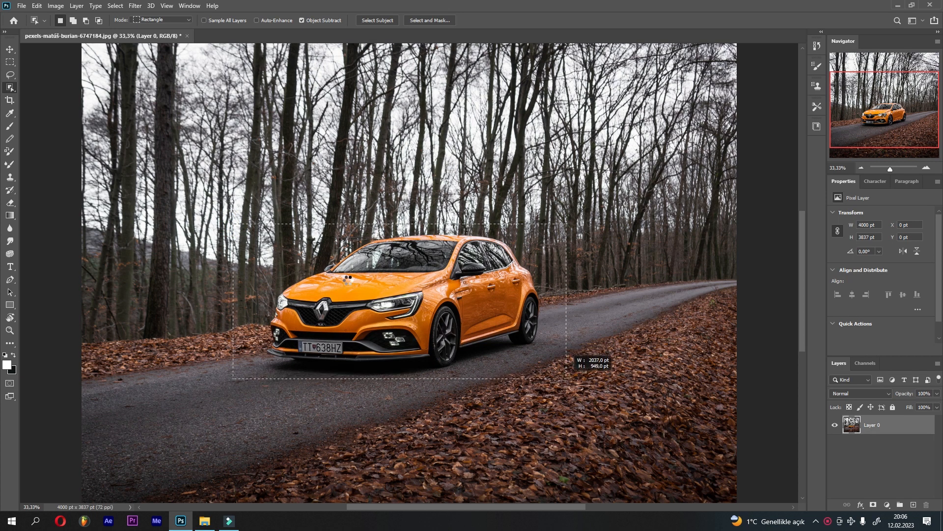
# Select the orange car with the Object Selection tool and add its far side mirror to the selection using the Lasso
pyautogui.moveTo(567, 379); pyautogui.dragTo(567, 378)
pyautogui.click(15, 75)
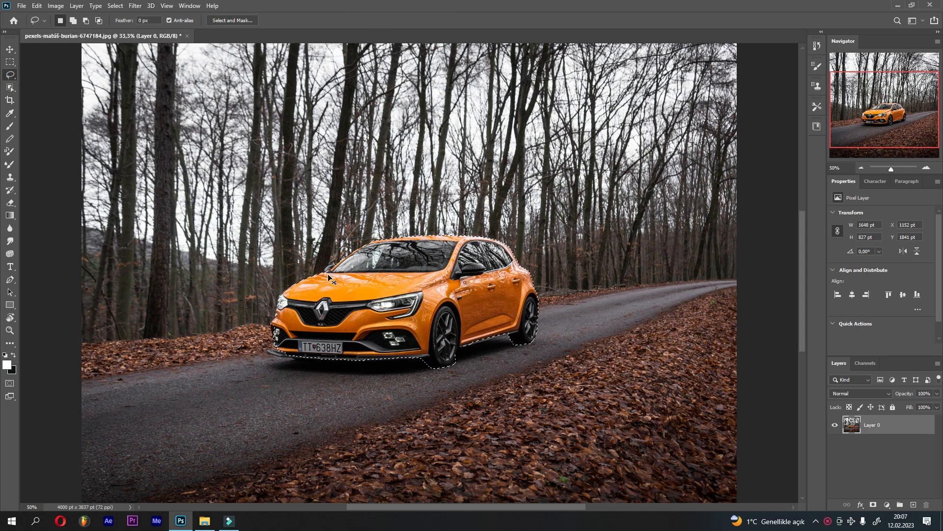
pyautogui.scroll(3, 328, 273)
pyautogui.hotkey('ctrl', '+')
pyautogui.moveTo(135, 217); pyautogui.dragTo(225, 238)
pyautogui.moveTo(53, 97); pyautogui.dragTo(257, 238)
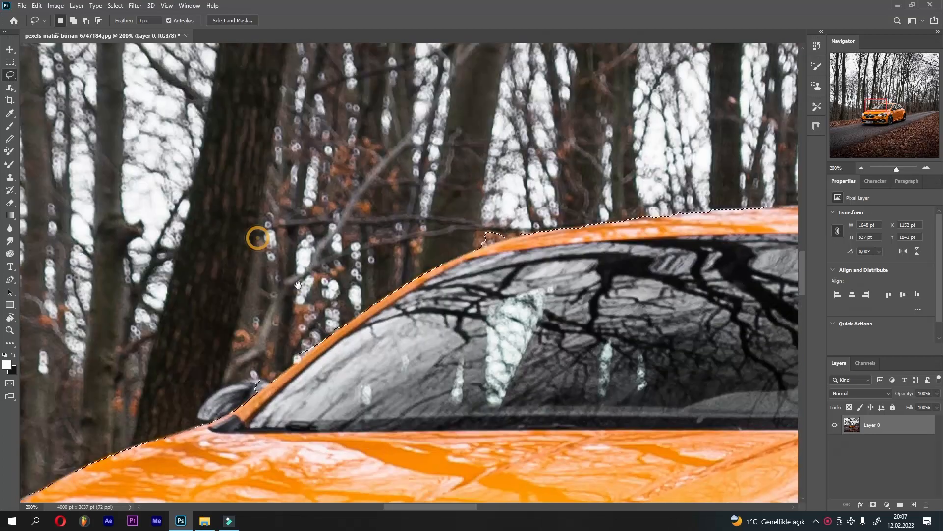
pyautogui.moveTo(216, 419); pyautogui.dragTo(197, 416)
pyautogui.moveTo(225, 388)
pyautogui.mouseDown()
pyautogui.moveTo(246, 380)
pyautogui.moveTo(242, 414)
pyautogui.mouseUp()
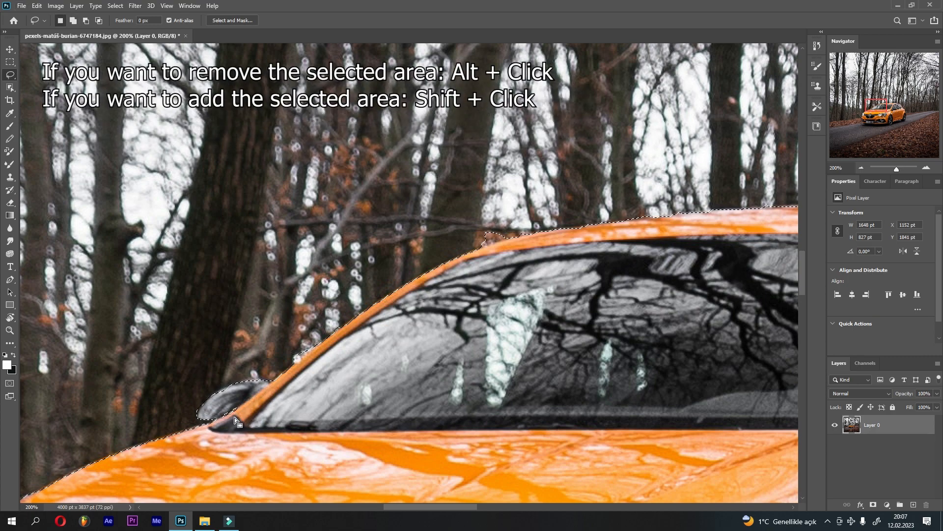
pyautogui.moveTo(226, 417); pyautogui.dragTo(239, 424)
# Add the missed outer edge of the rear wheel and bumper to the car selection with the Lasso tool
pyautogui.moveTo(480, 250)
pyautogui.mouseDown()
pyautogui.moveTo(417, 260)
pyautogui.moveTo(173, 392)
pyautogui.mouseUp()
pyautogui.moveTo(712, 368)
pyautogui.mouseDown()
pyautogui.moveTo(206, 401)
pyautogui.moveTo(42, 312)
pyautogui.mouseUp()
pyautogui.moveTo(388, 398); pyautogui.dragTo(206, 227)
pyautogui.moveTo(390, 440); pyautogui.dragTo(311, 210)
pyautogui.moveTo(266, 249); pyautogui.dragTo(271, 366)
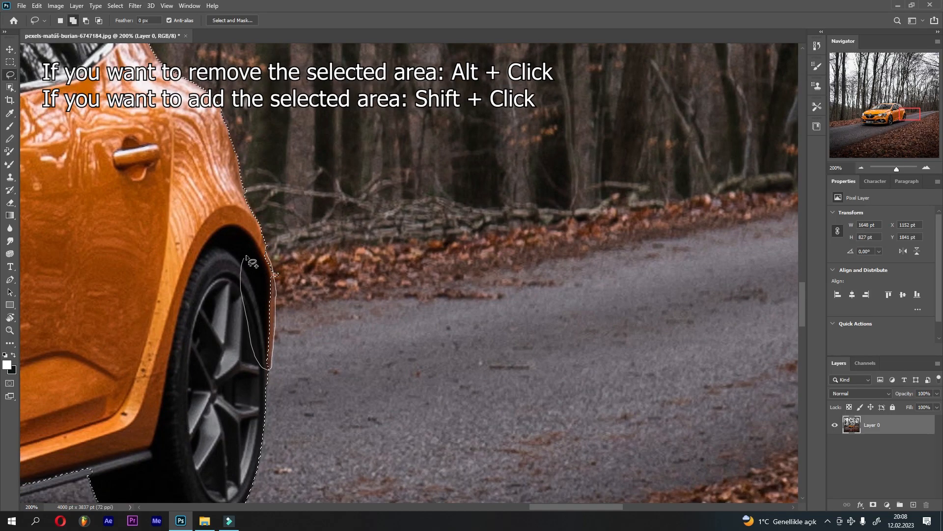
# Add the side sill between the wheels and the missed lower edges toward the front bumper to the selection
pyautogui.moveTo(280, 312); pyautogui.dragTo(370, 100)
pyautogui.moveTo(213, 335)
pyautogui.mouseDown()
pyautogui.moveTo(383, 265)
pyautogui.moveTo(461, 286)
pyautogui.mouseUp()
pyautogui.moveTo(428, 216); pyautogui.dragTo(192, 281)
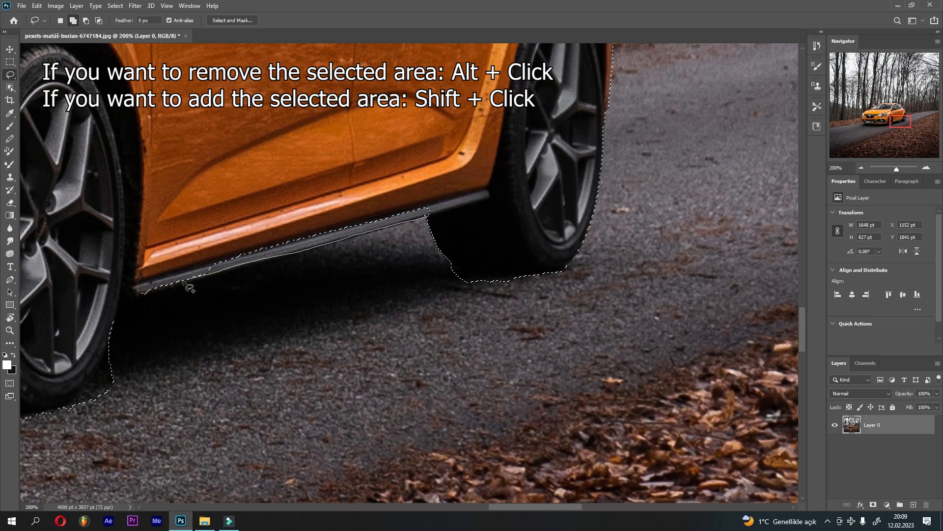
pyautogui.moveTo(112, 324)
pyautogui.mouseDown()
pyautogui.moveTo(263, 235)
pyautogui.moveTo(430, 217)
pyautogui.mouseUp()
pyautogui.moveTo(140, 372)
pyautogui.mouseDown()
pyautogui.moveTo(278, 285)
pyautogui.moveTo(243, 270)
pyautogui.moveTo(255, 287)
pyautogui.mouseUp()
pyautogui.moveTo(45, 272)
pyautogui.mouseDown()
pyautogui.moveTo(456, 301)
pyautogui.moveTo(419, 304)
pyautogui.mouseUp()
pyautogui.moveTo(150, 313); pyautogui.dragTo(258, 290)
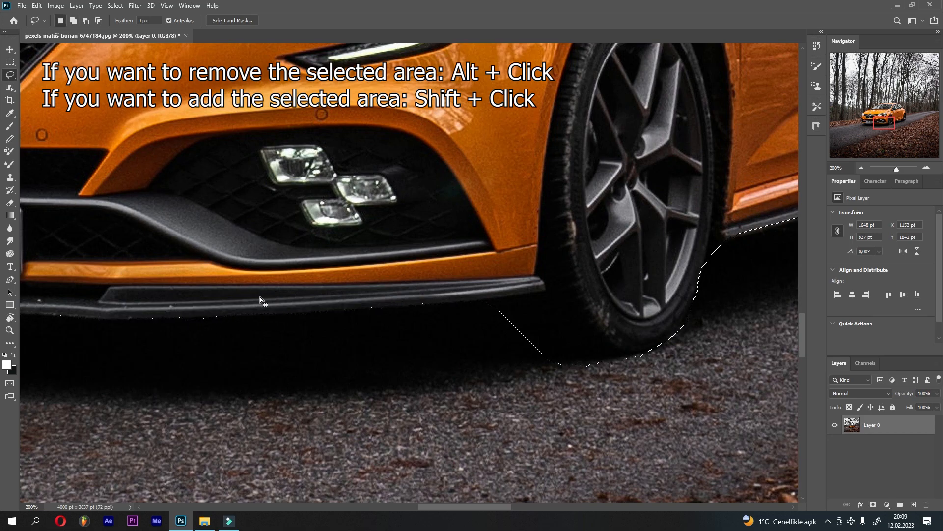
# Add the front splitter's outer tip and the bumper edge beside the fog light and headlight to the selection
pyautogui.moveTo(196, 288); pyautogui.dragTo(738, 355)
pyautogui.moveTo(432, 376); pyautogui.dragTo(376, 373)
pyautogui.moveTo(205, 364)
pyautogui.mouseDown()
pyautogui.moveTo(447, 356)
pyautogui.moveTo(535, 439)
pyautogui.mouseUp()
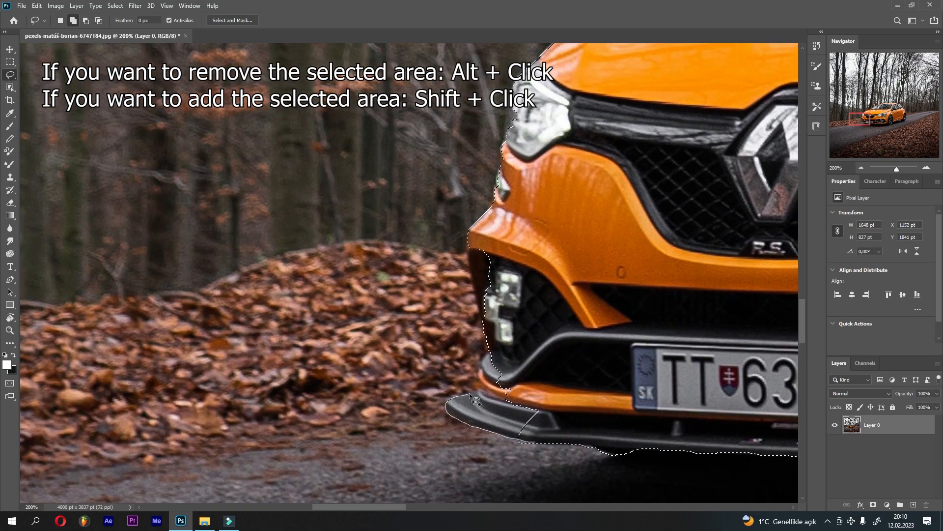
pyautogui.moveTo(492, 355)
pyautogui.mouseDown()
pyautogui.moveTo(455, 392)
pyautogui.moveTo(441, 456)
pyautogui.moveTo(428, 390)
pyautogui.moveTo(491, 466)
pyautogui.moveTo(454, 515)
pyautogui.mouseUp()
pyautogui.moveTo(434, 254)
pyautogui.mouseDown()
pyautogui.moveTo(425, 294)
pyautogui.moveTo(506, 302)
pyautogui.mouseUp()
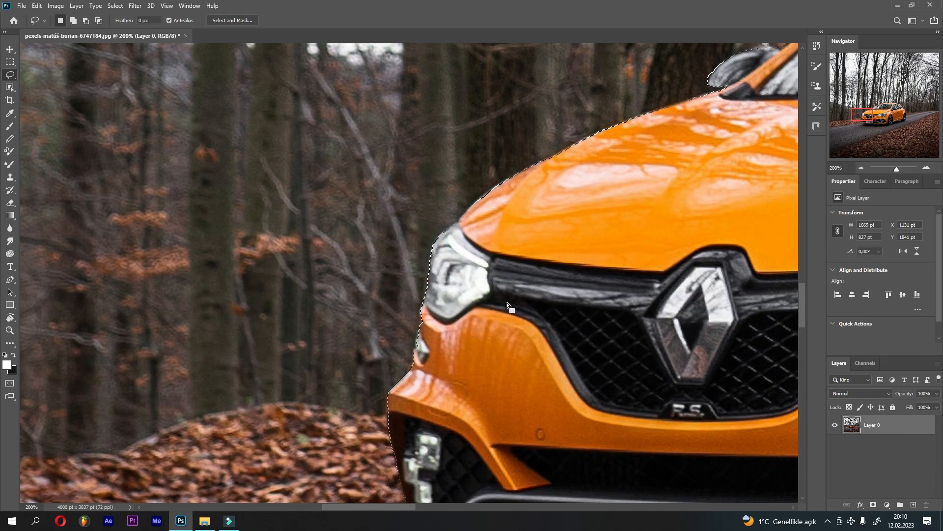
# Copy the selected car to a new layer and rename that layer car
pyautogui.hotkey('ctrl', '0')
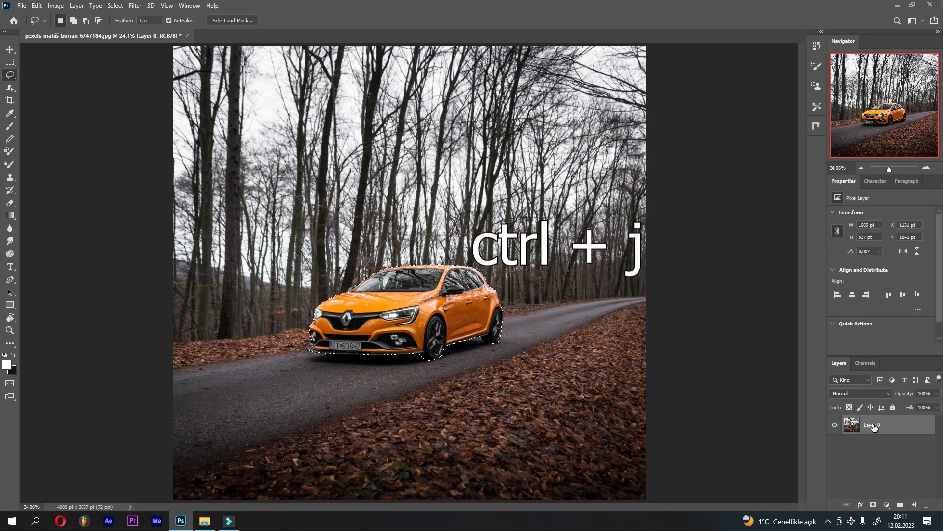
pyautogui.hotkey('ctrl', 'j')
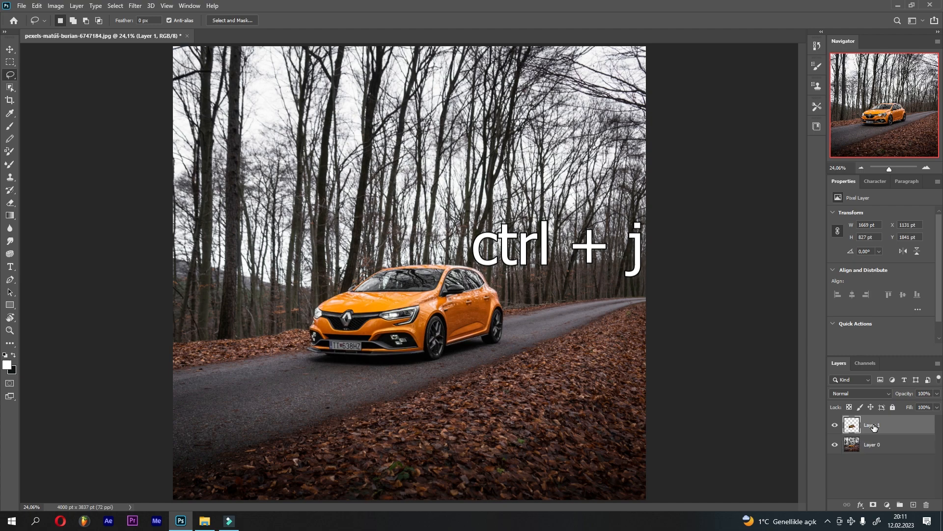
pyautogui.click(874, 426)
pyautogui.doubleClick(874, 425)
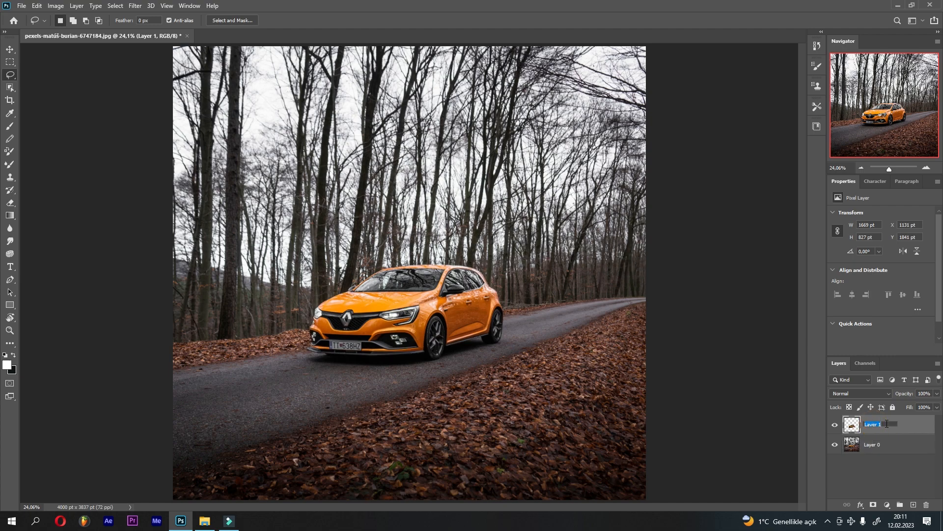
pyautogui.click(854, 444)
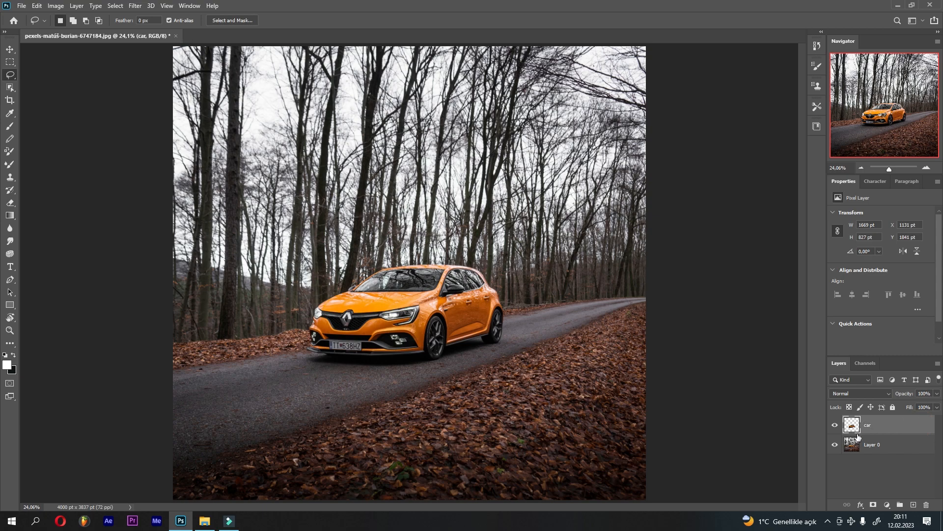
# Hide the car layer and load its outline as a selection with Layer 0 active
pyautogui.click(835, 425)
pyautogui.keyDown('ctrl'); pyautogui.click(857, 429); pyautogui.keyUp('ctrl')
pyautogui.click(878, 445)
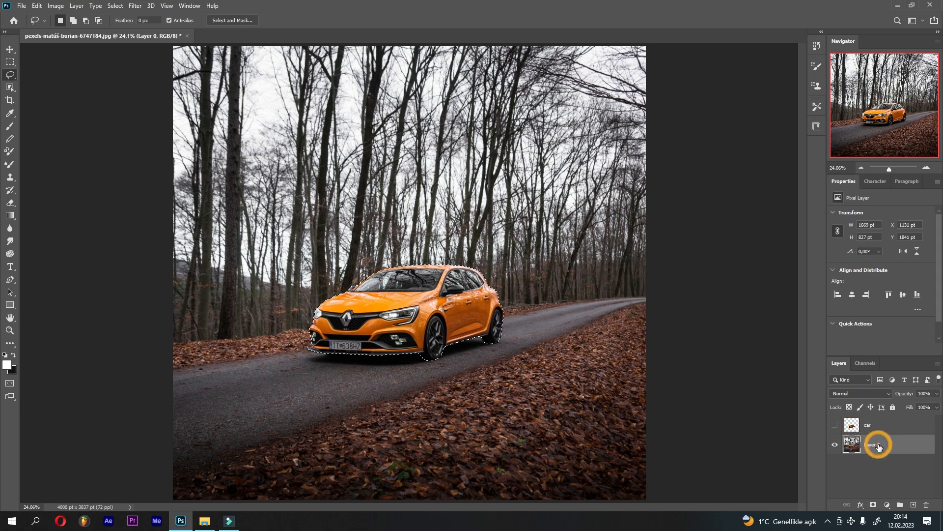
# Expand the car-shaped selection by 20 pixels
pyautogui.click(115, 6)
pyautogui.moveTo(150, 145)
pyautogui.click(251, 163)
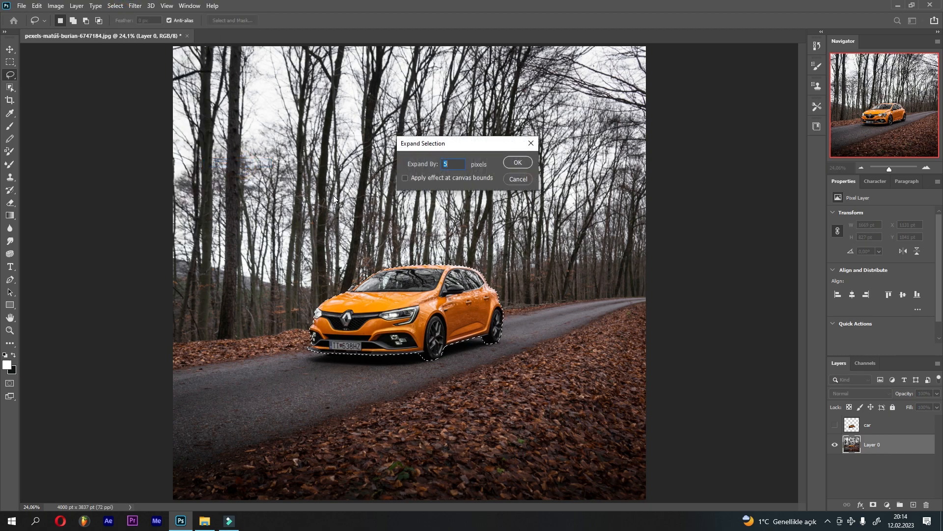
pyautogui.write('20')
pyautogui.click(518, 162)
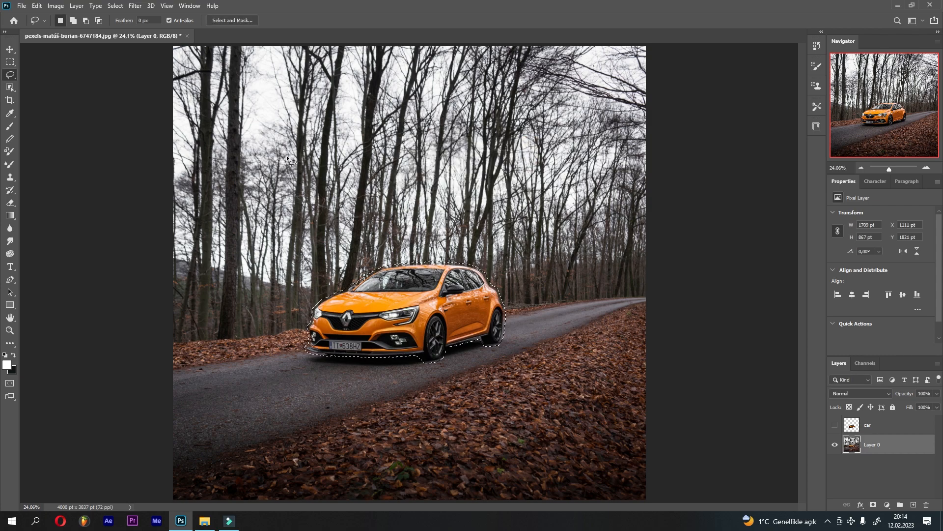
# Fill the selected car area on Layer 0 using Content-Aware contents and clear the selection
pyautogui.click(36, 6)
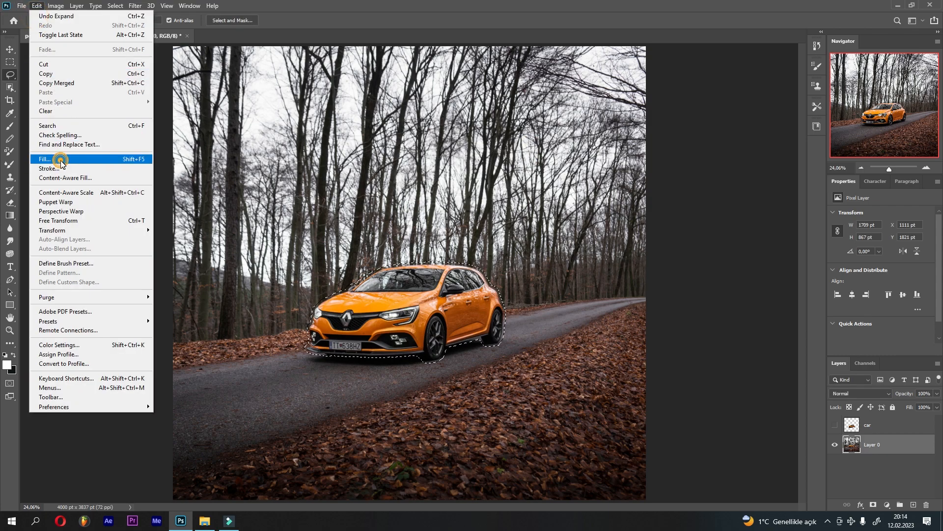
pyautogui.click(61, 158)
pyautogui.click(477, 139)
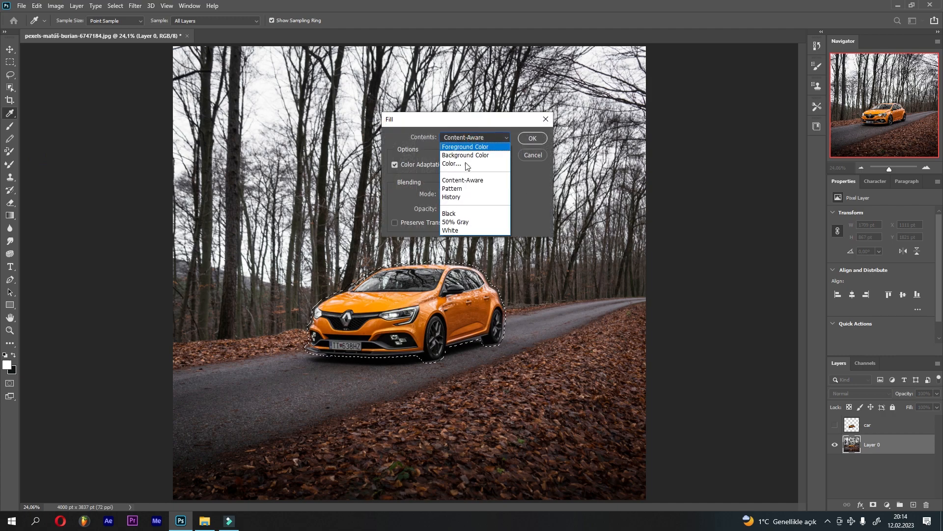
pyautogui.click(469, 180)
pyautogui.click(532, 140)
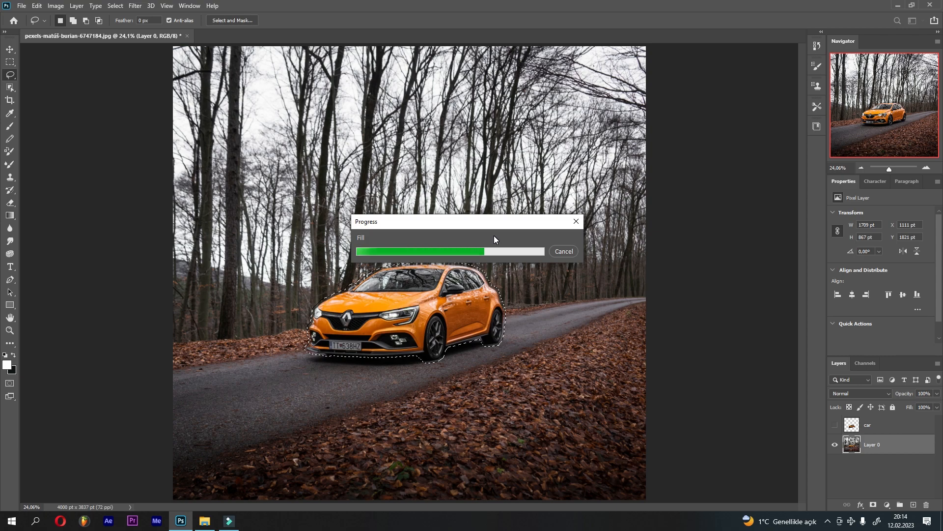
pyautogui.hotkey('ctrl', 'd')
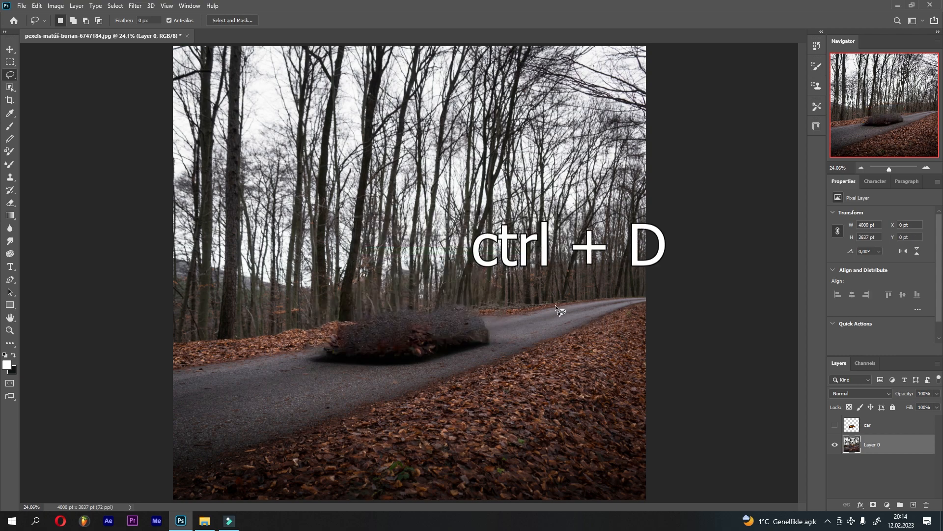
# Show the car layer and apply a Motion Blur to Layer 0 with a 12° angle and 124-pixel distance
pyautogui.click(834, 425)
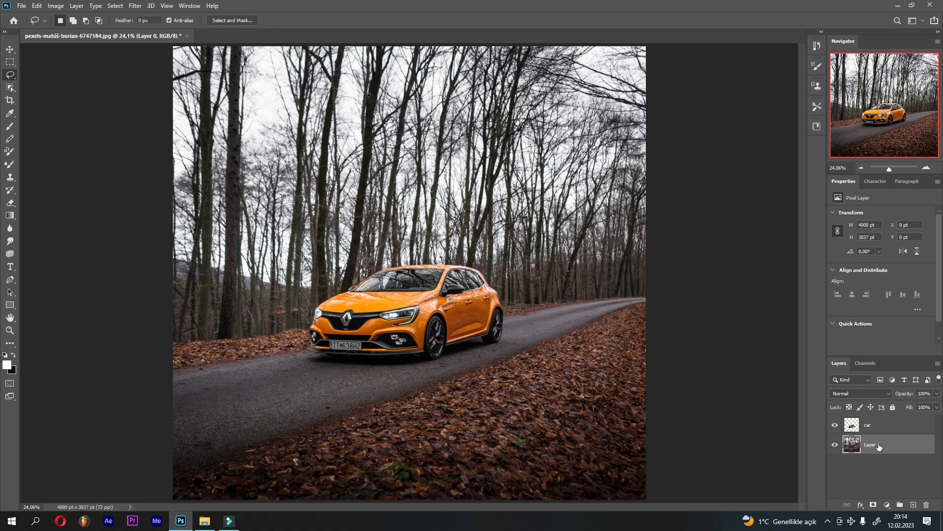
pyautogui.click(114, 5)
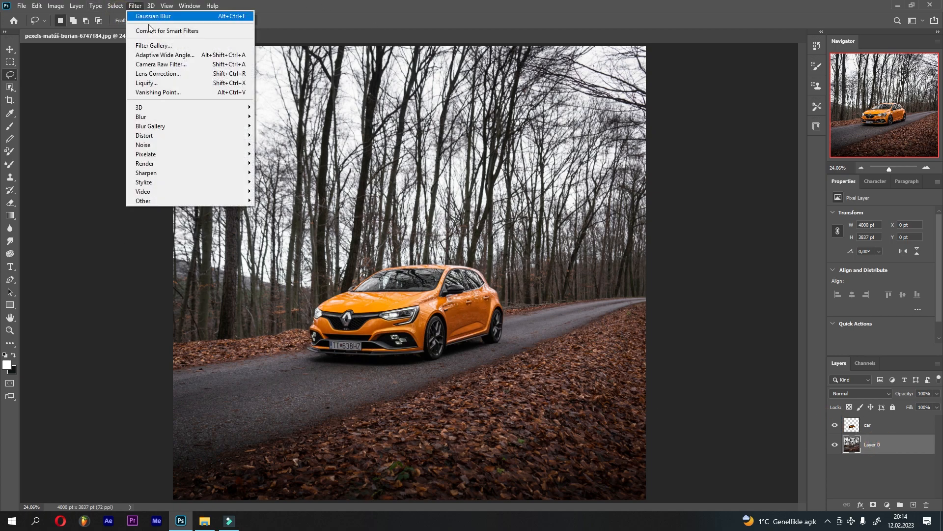
pyautogui.click(165, 117)
pyautogui.click(279, 172)
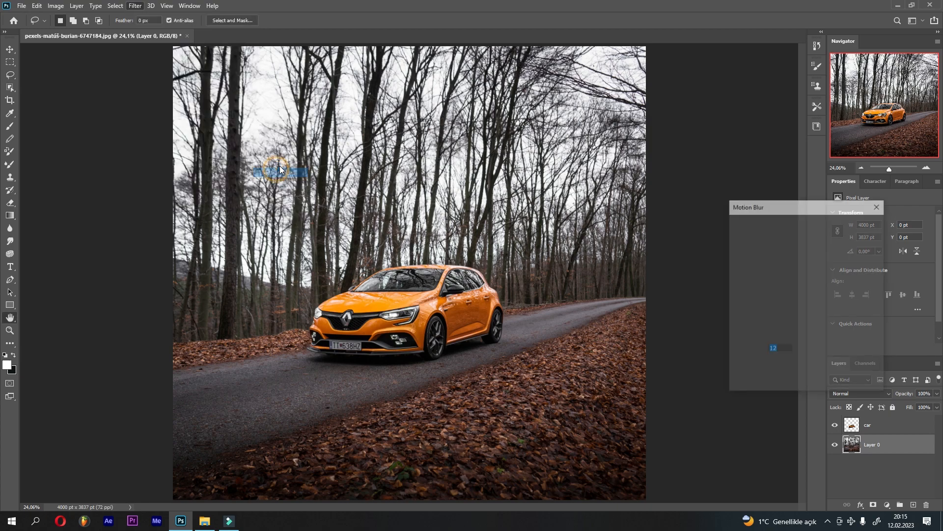
pyautogui.moveTo(776, 386); pyautogui.dragTo(784, 384)
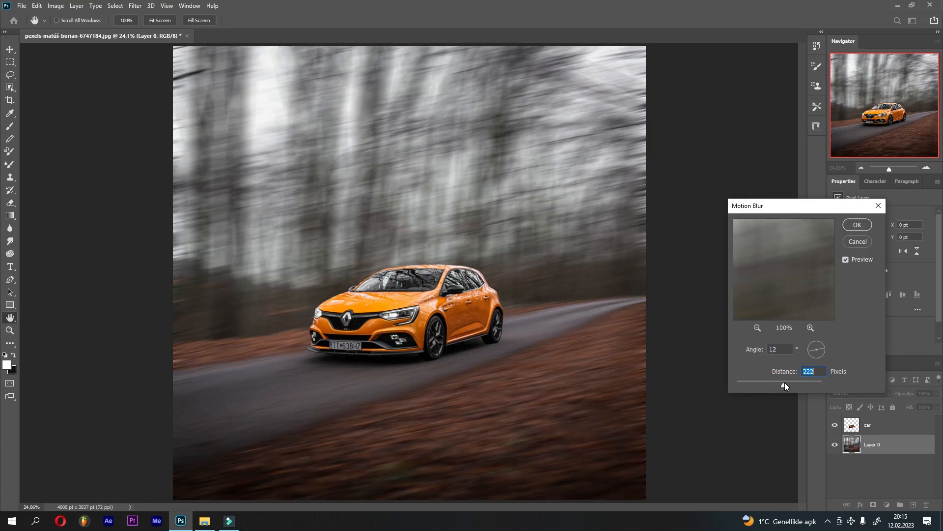
pyautogui.click(820, 352)
pyautogui.click(823, 347)
pyautogui.click(823, 350)
pyautogui.click(860, 259)
pyautogui.click(859, 258)
pyautogui.moveTo(783, 387); pyautogui.dragTo(770, 385)
pyautogui.click(860, 259)
pyautogui.click(860, 259)
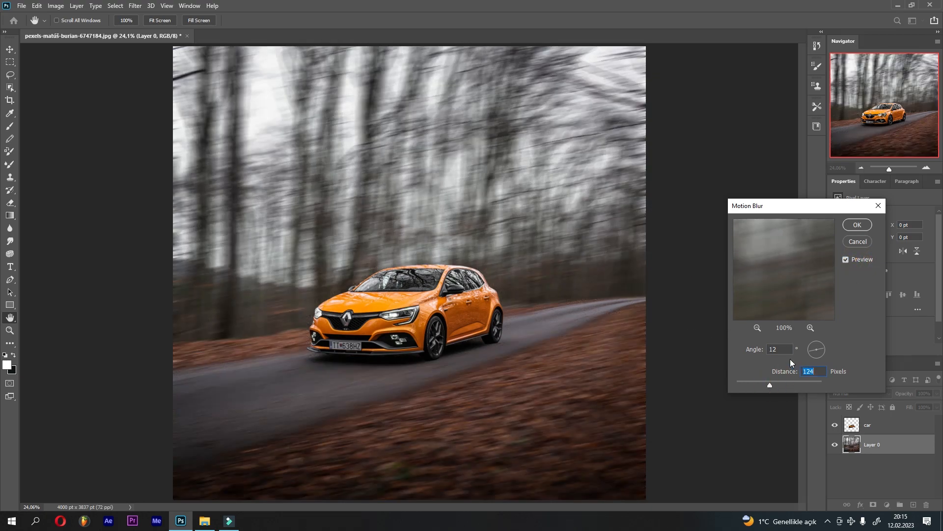
pyautogui.click(857, 259)
pyautogui.click(858, 260)
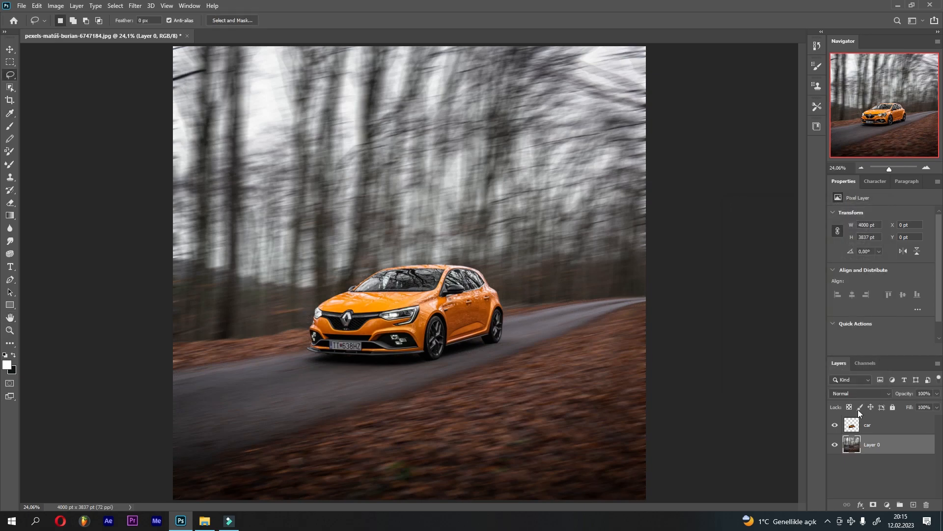
# Trace the front wheel's tyre outline with a Pen path, with the car layer active
pyautogui.click(876, 425)
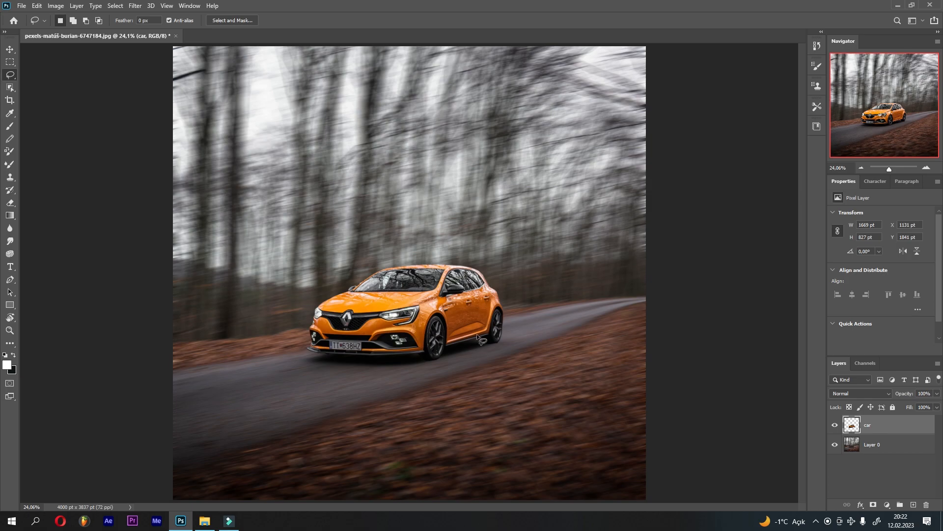
pyautogui.scroll(5, 469, 335)
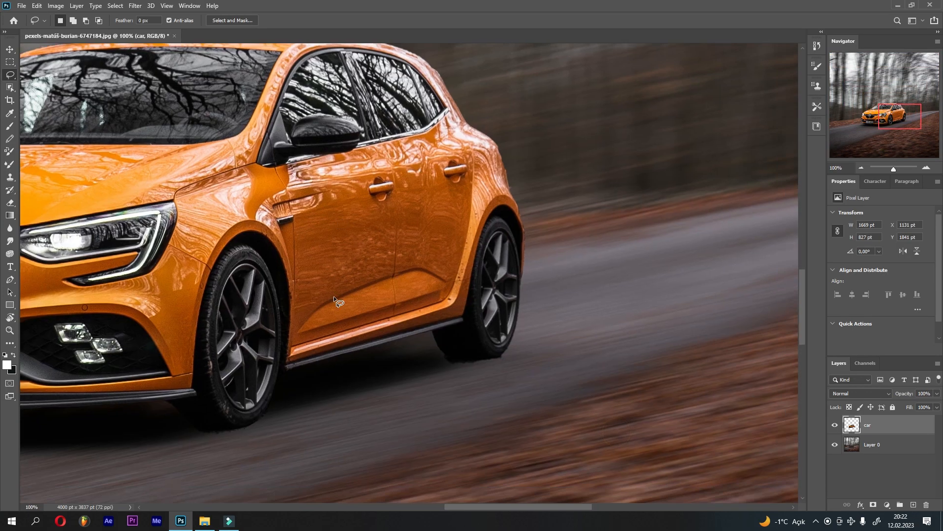
pyautogui.scroll(1, 334, 297)
pyautogui.moveTo(154, 298); pyautogui.dragTo(317, 201)
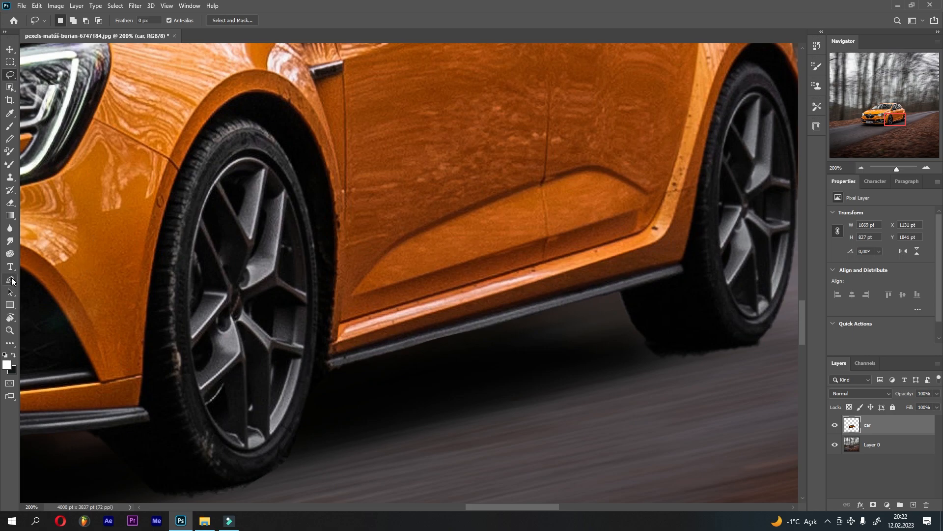
pyautogui.click(11, 280)
pyautogui.click(164, 291)
pyautogui.moveTo(207, 137)
pyautogui.mouseDown()
pyautogui.moveTo(265, 104)
pyautogui.moveTo(223, 125)
pyautogui.moveTo(247, 118)
pyautogui.mouseUp()
pyautogui.click(273, 133)
pyautogui.click(303, 186)
pyautogui.moveTo(319, 265); pyautogui.dragTo(320, 284)
pyautogui.click(288, 454)
pyautogui.moveTo(246, 482); pyautogui.dragTo(237, 482)
pyautogui.click(194, 450)
pyautogui.click(161, 388)
pyautogui.click(164, 292)
# Redo the closing anchor point of the front wheel path at the tyre's front edge
pyautogui.moveTo(158, 326); pyautogui.dragTo(173, 295)
pyautogui.hotkey('ctrl', 'z')
pyautogui.click(159, 291)
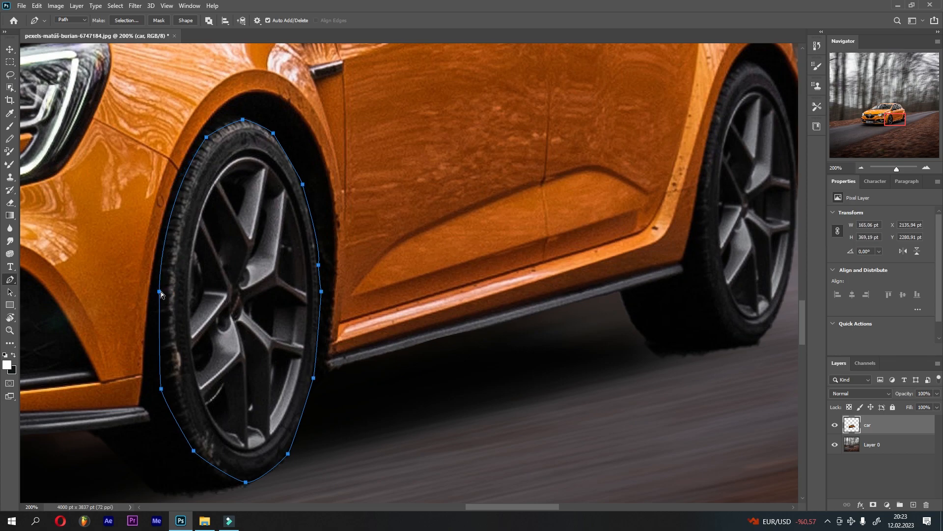
pyautogui.hotkey('ctrl', 'z')
pyautogui.hotkey('ctrl', 'z')
pyautogui.click(158, 293)
# Trace the rear wheel's tyre outline with a second closed Pen path
pyautogui.moveTo(616, 256); pyautogui.dragTo(176, 328)
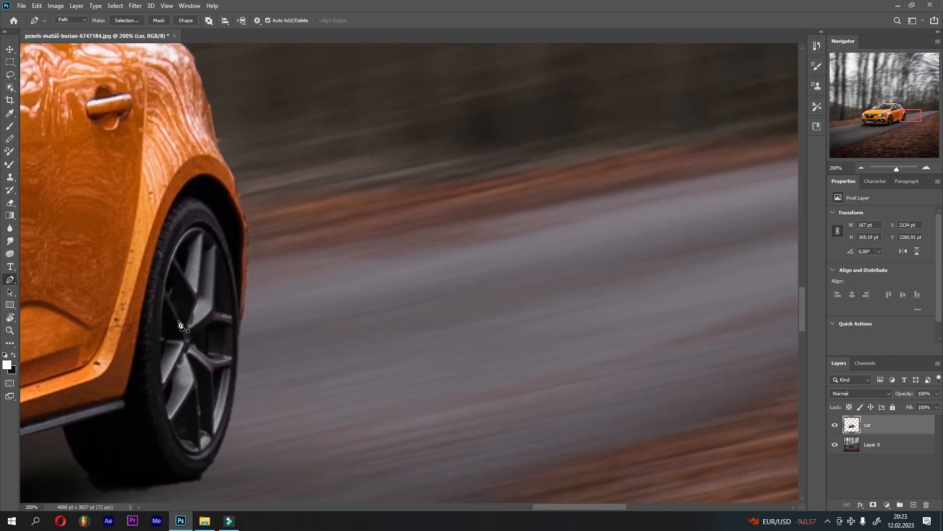
pyautogui.moveTo(209, 205); pyautogui.dragTo(214, 211)
pyautogui.moveTo(232, 250); pyautogui.dragTo(235, 257)
pyautogui.moveTo(226, 431); pyautogui.dragTo(210, 469)
pyautogui.click(210, 464)
pyautogui.click(187, 477)
pyautogui.click(153, 450)
pyautogui.click(134, 408)
pyautogui.click(136, 360)
pyautogui.click(144, 311)
pyautogui.click(150, 282)
pyautogui.click(161, 235)
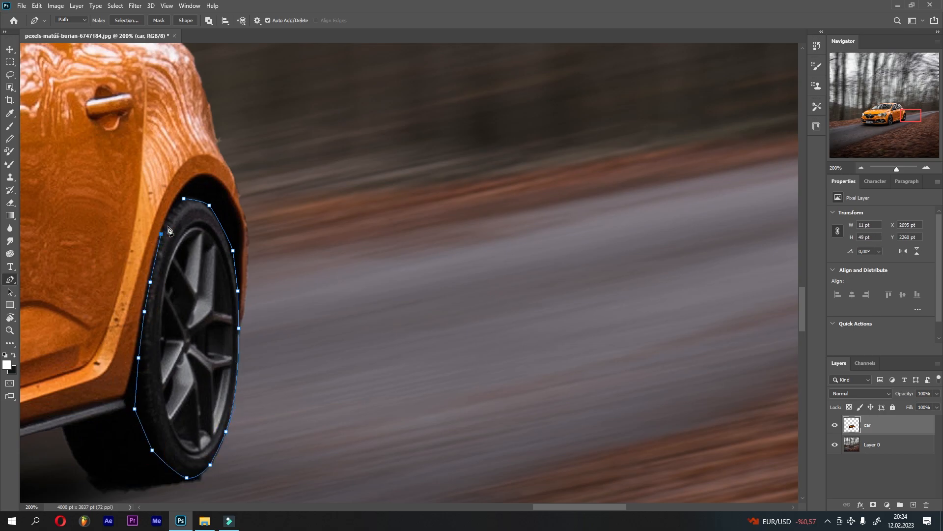
pyautogui.click(172, 217)
pyautogui.moveTo(172, 216); pyautogui.dragTo(173, 208)
# Convert both wheel paths into a selection and copy the wheels from the car layer to a new layer
pyautogui.moveTo(153, 312); pyautogui.dragTo(522, 217)
pyautogui.hotkey('ctrl', '-')
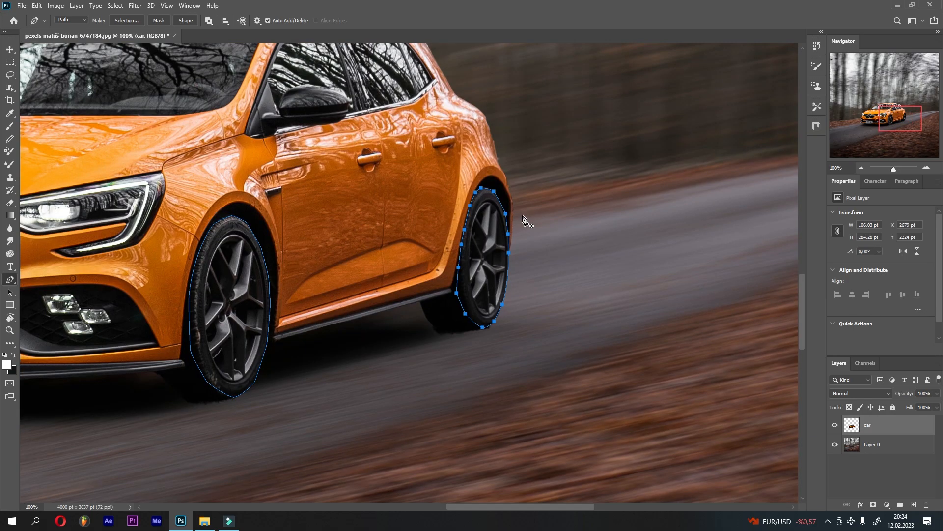
pyautogui.hotkey('ctrl', 'Return')
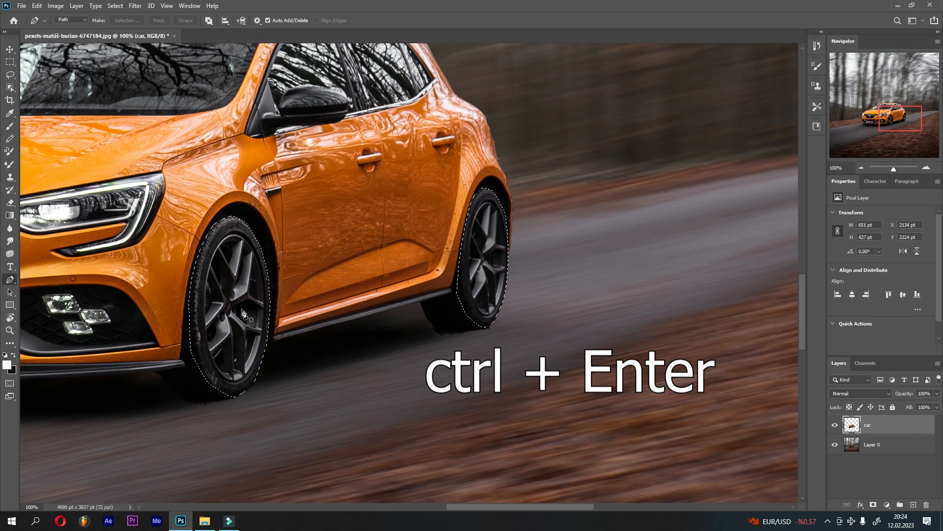
pyautogui.hotkey('ctrl', '0')
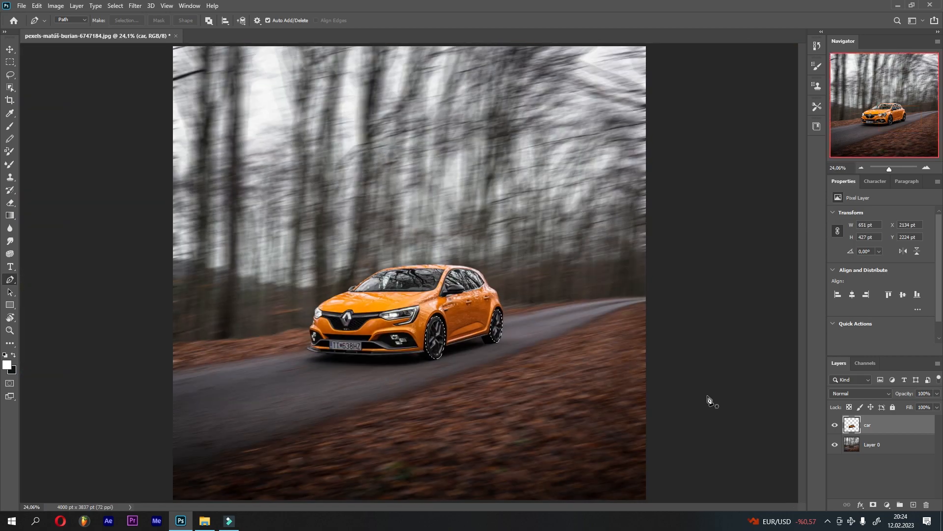
pyautogui.hotkey('ctrl', 'j')
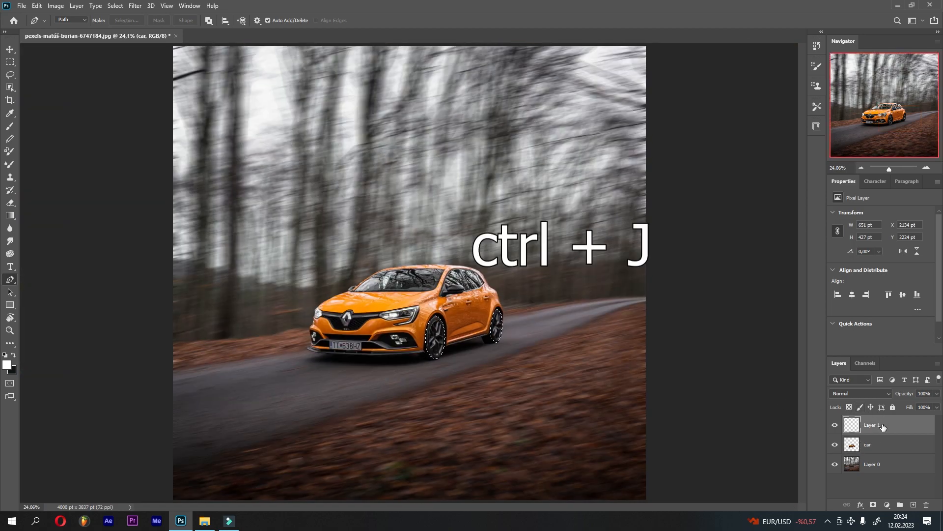
# Rename the copied layer to wheels and mask it with a Lasso selection around the front wheel
pyautogui.doubleClick(882, 425)
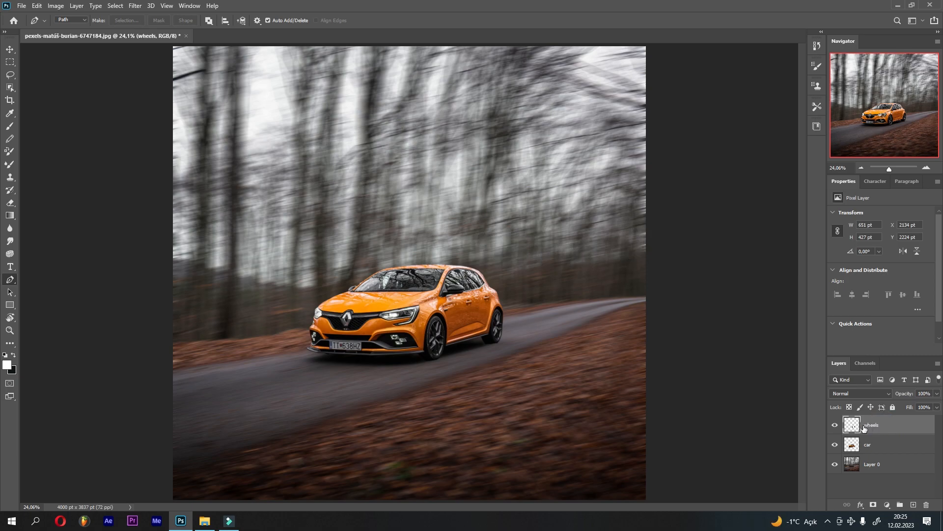
pyautogui.keyDown('ctrl'); pyautogui.click(852, 425); pyautogui.keyUp('ctrl')
pyautogui.click(9, 74)
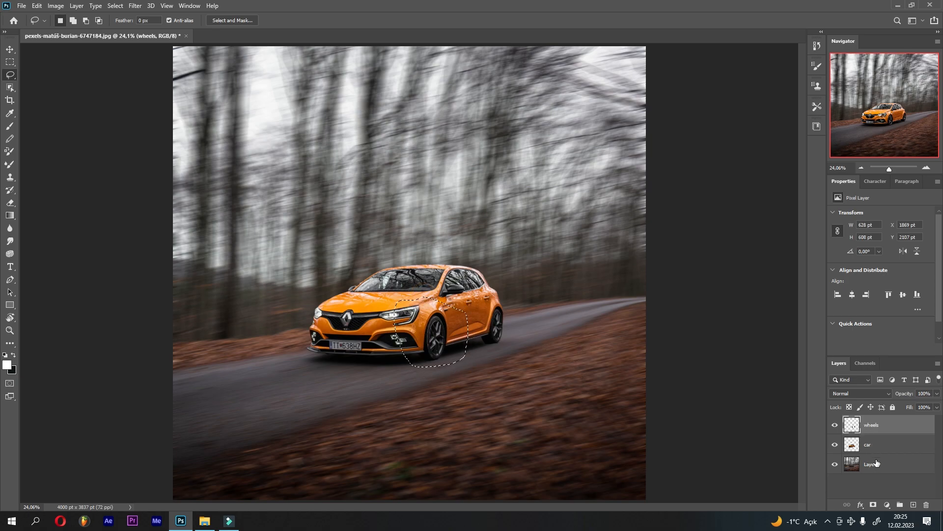
pyautogui.click(873, 504)
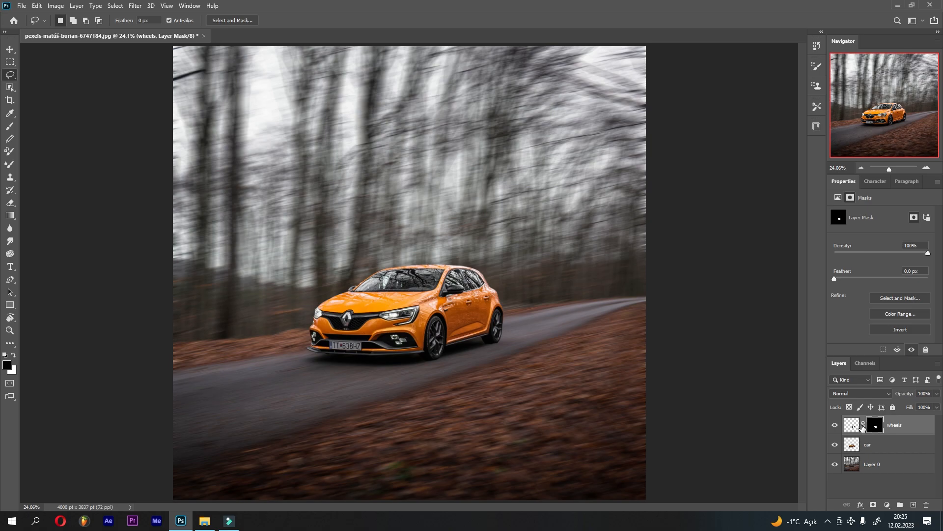
# Duplicate the masked wheels layer with an inverted mask for the rear wheel, naming the front wheel's layer wheel 1 and the copy wheel 2
pyautogui.click(835, 444)
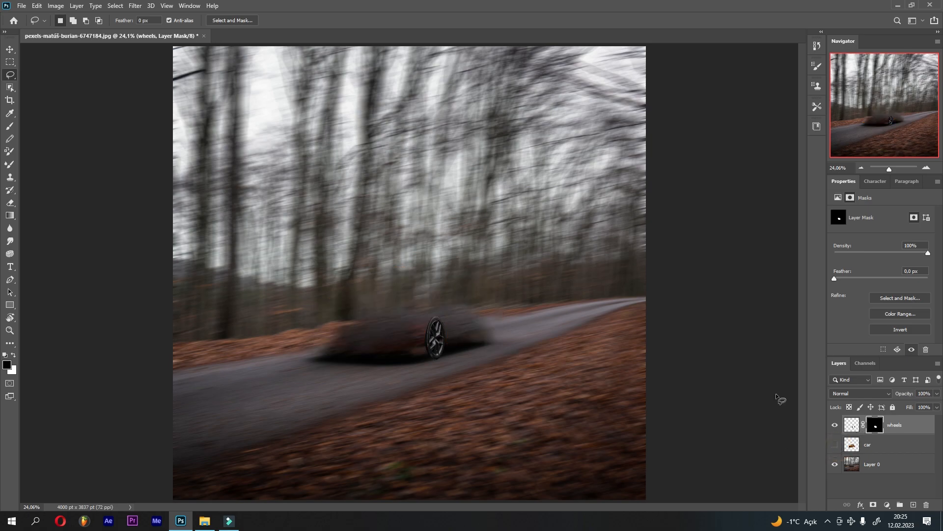
pyautogui.click(851, 424)
pyautogui.moveTo(852, 424); pyautogui.dragTo(915, 504)
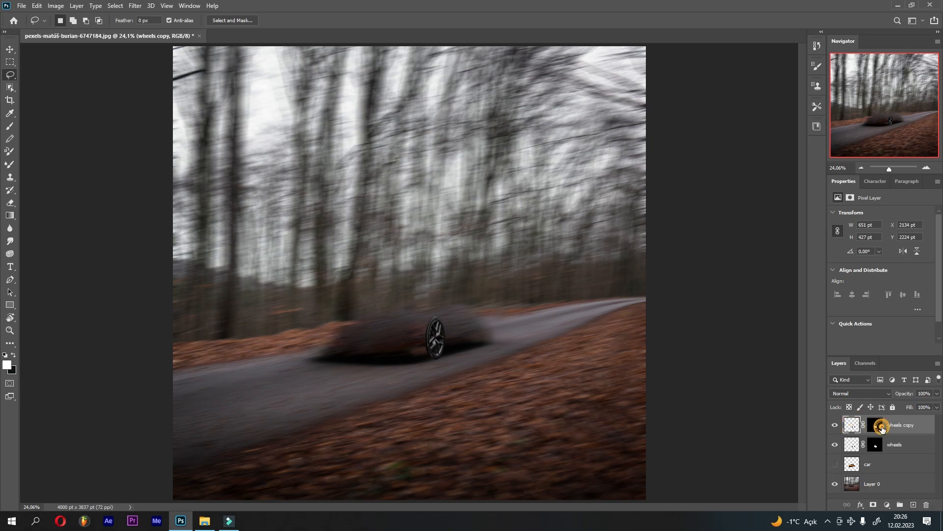
pyautogui.click(884, 426)
pyautogui.hotkey('ctrl', 'i')
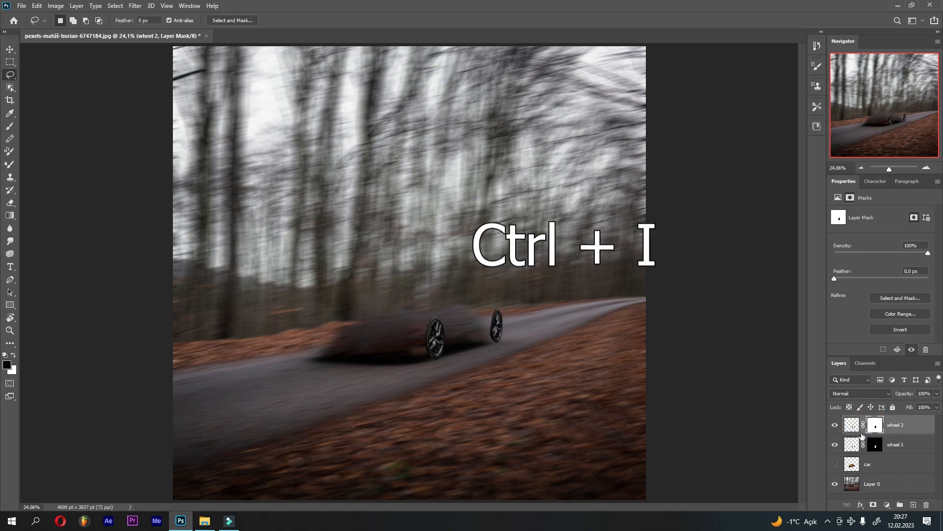
pyautogui.click(836, 464)
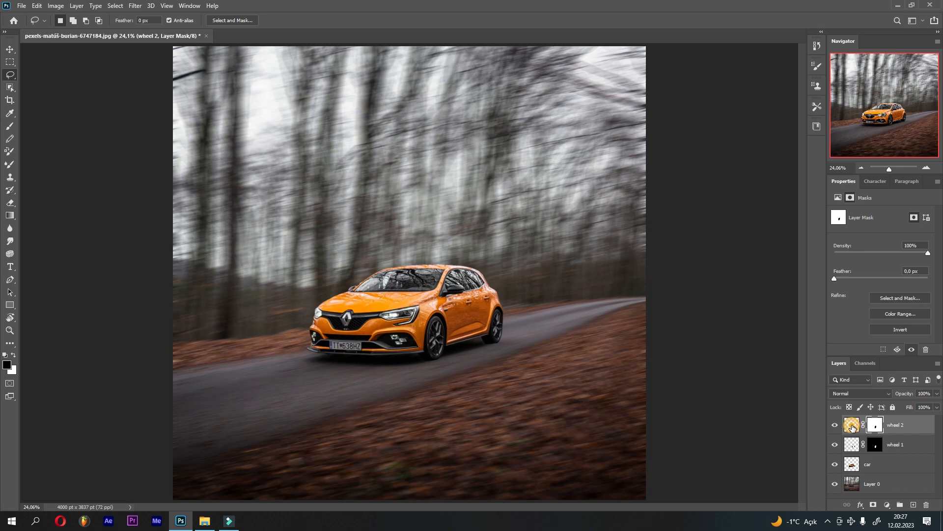
# Convert the wheel 2 and wheel 1 layers into separate smart objects
pyautogui.click(852, 425)
pyautogui.rightClick(895, 426)
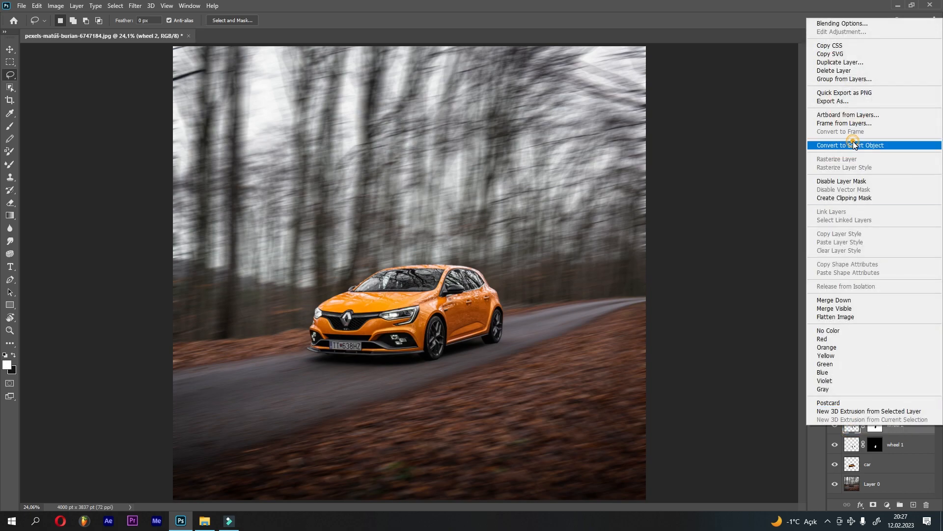
pyautogui.click(854, 145)
pyautogui.click(909, 444)
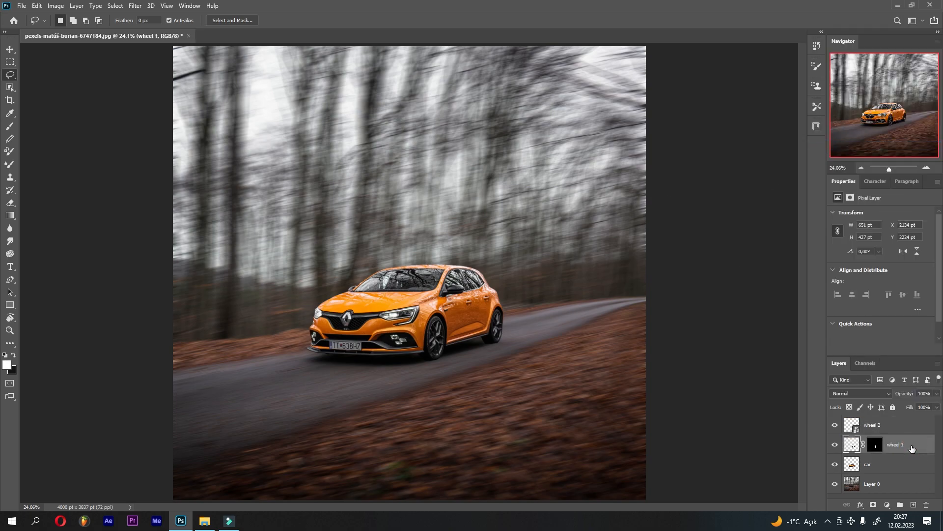
pyautogui.rightClick(909, 445)
pyautogui.click(847, 165)
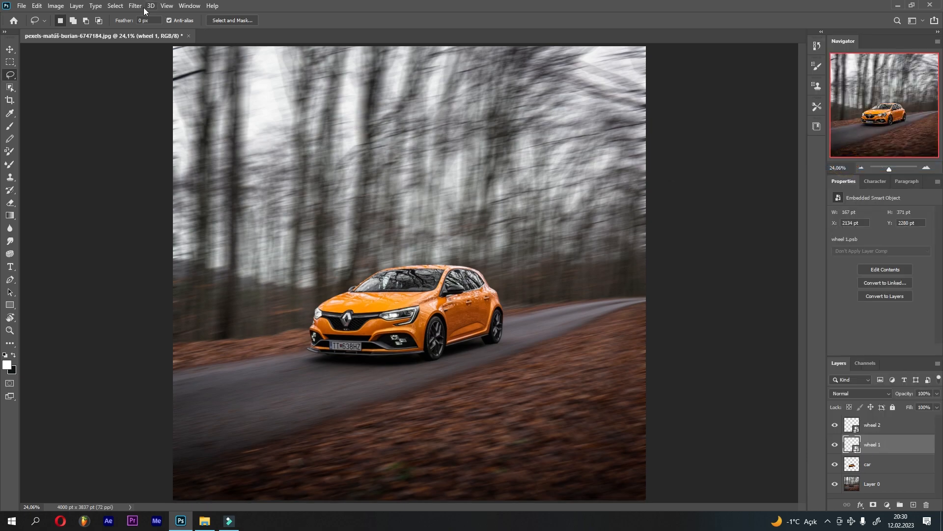
# Add a Spin Blur to wheel 1, centre it on the front wheel and fit its ellipse to the tyre outline
pyautogui.click(135, 6)
pyautogui.moveTo(188, 127)
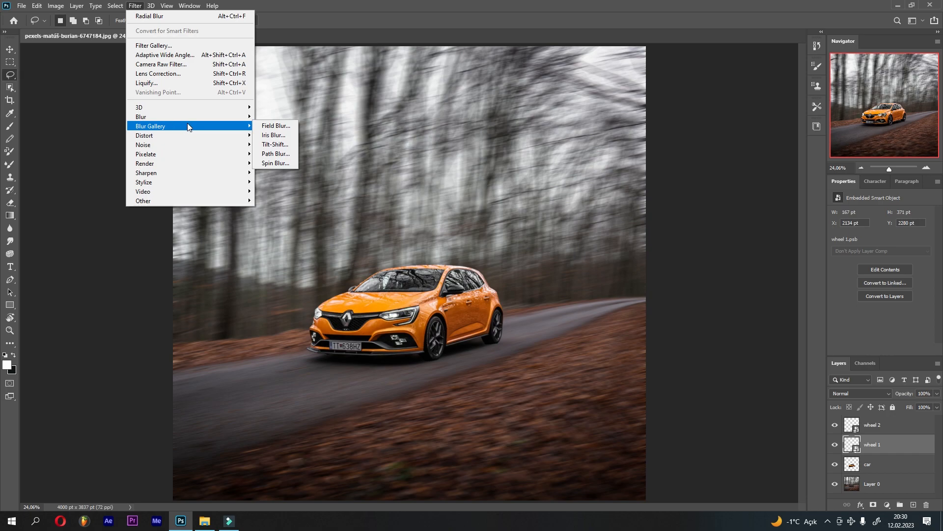
pyautogui.click(276, 163)
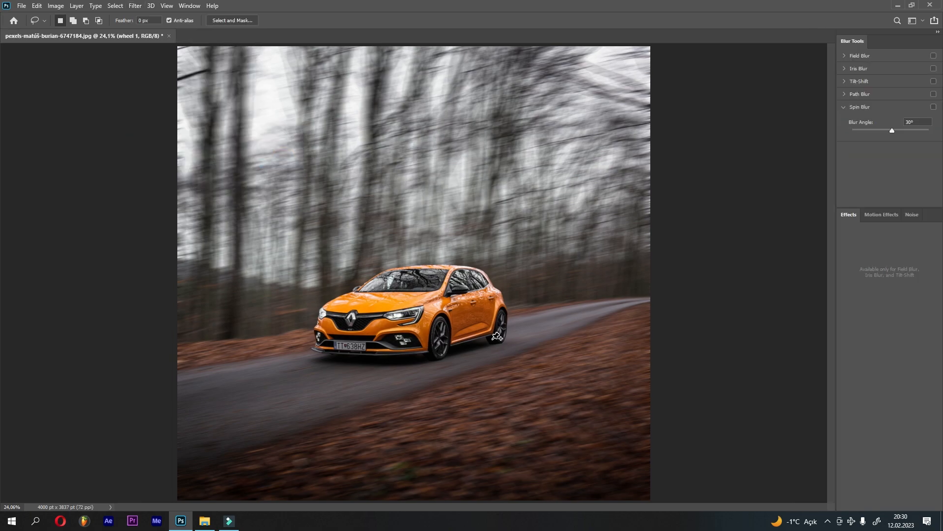
pyautogui.moveTo(416, 273); pyautogui.dragTo(443, 339)
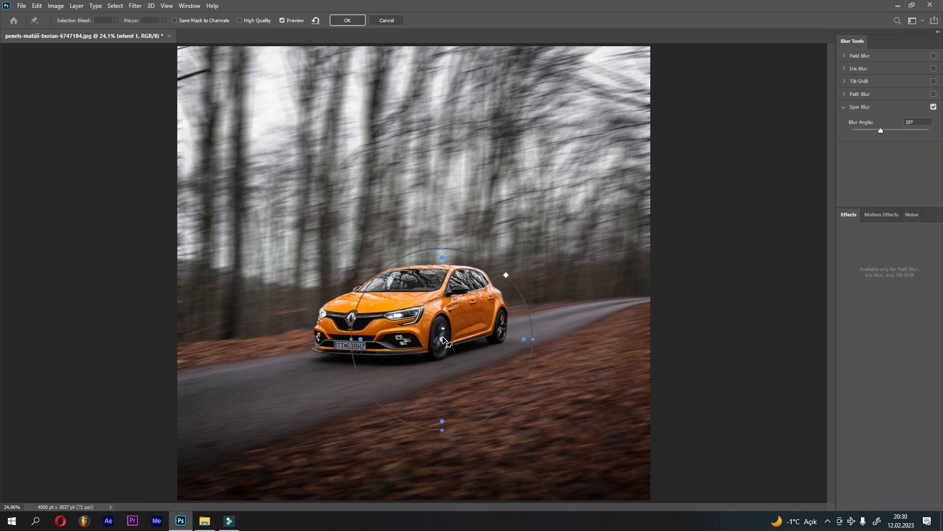
pyautogui.moveTo(442, 431); pyautogui.dragTo(441, 371)
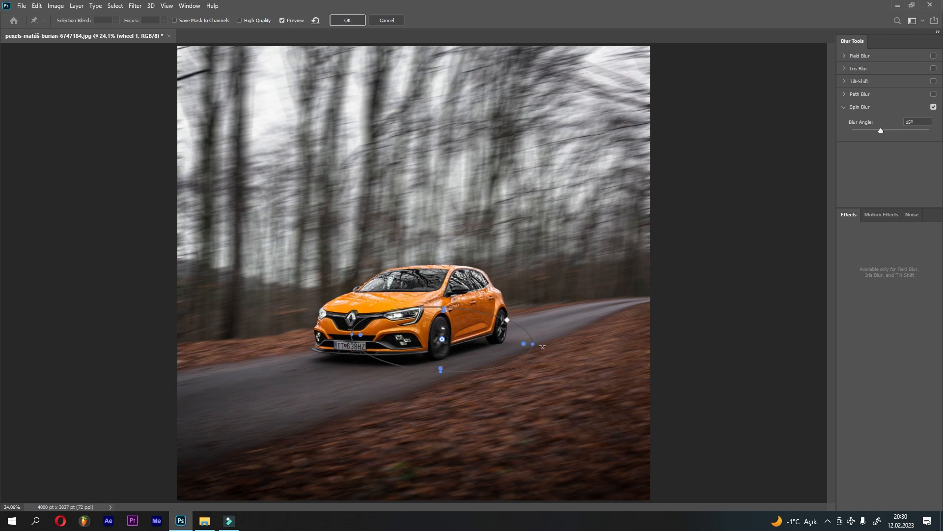
pyautogui.moveTo(519, 343); pyautogui.dragTo(455, 342)
pyautogui.moveTo(445, 308); pyautogui.dragTo(442, 334)
pyautogui.hotkey('ctrl', '+')
pyautogui.hotkey('ctrl', '+')
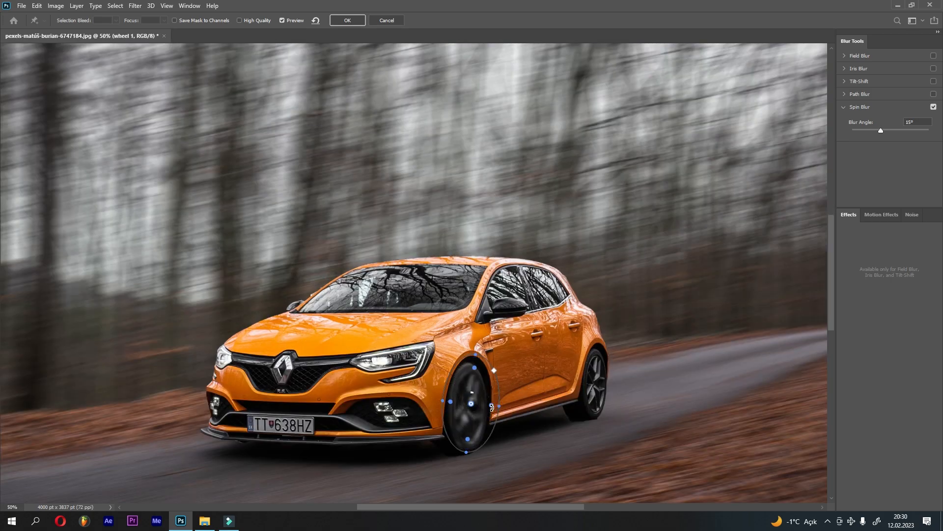
pyautogui.moveTo(500, 406); pyautogui.dragTo(480, 389)
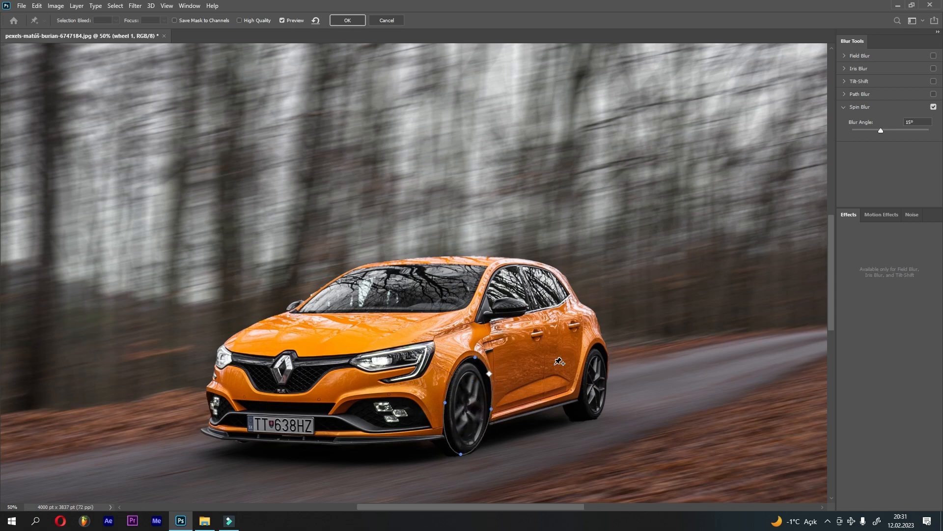
# Set the front wheel's Spin Blur angle to 52°, apply it and compare the wheel with and without the smart filter
pyautogui.hotkey('ctrl', '0')
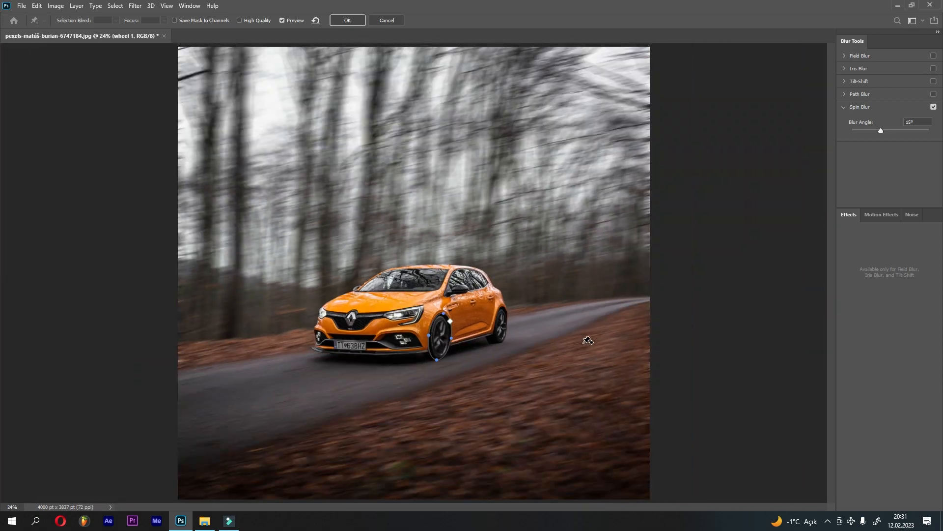
pyautogui.click(296, 23)
pyautogui.click(296, 22)
pyautogui.moveTo(881, 130); pyautogui.dragTo(907, 131)
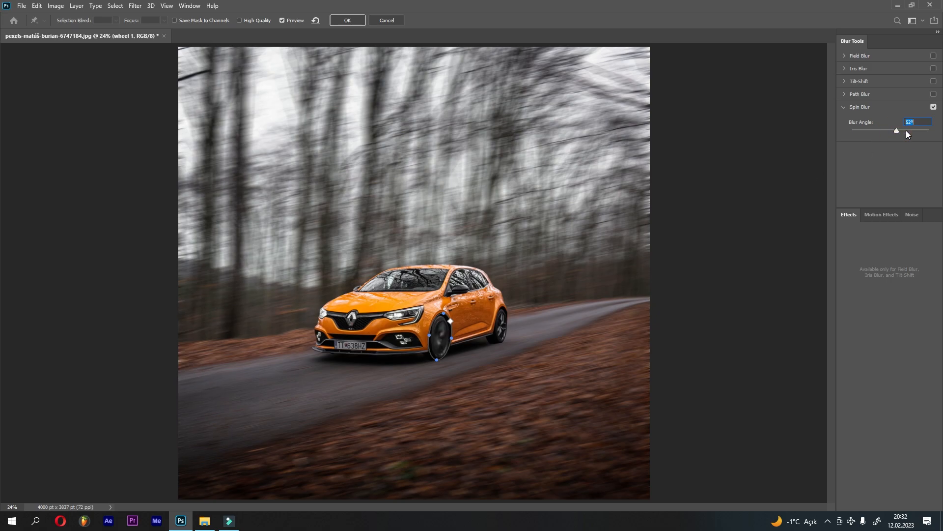
pyautogui.click(282, 20)
pyautogui.click(282, 20)
pyautogui.click(352, 24)
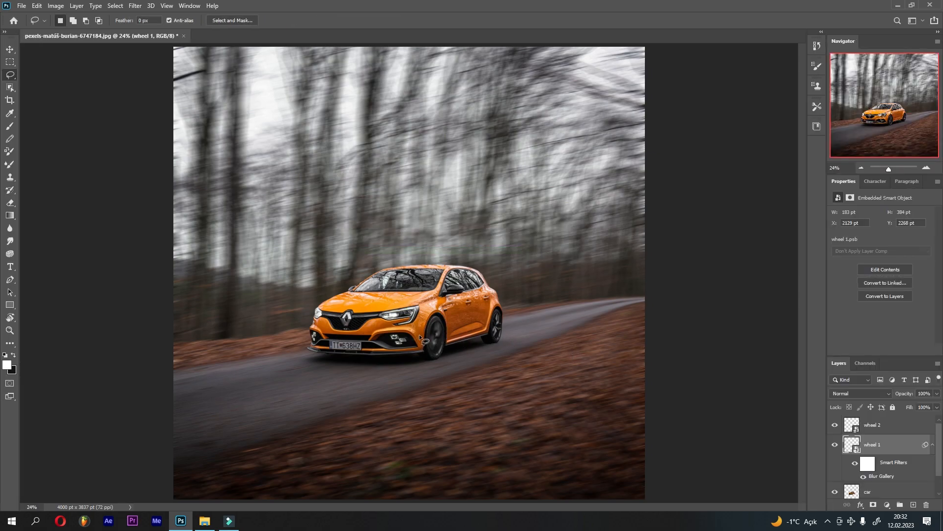
pyautogui.click(855, 463)
pyautogui.click(856, 463)
pyautogui.click(856, 463)
pyautogui.click(856, 464)
# Start a Spin Blur on the wheel 2 smart object and centre it on the rear wheel
pyautogui.click(893, 426)
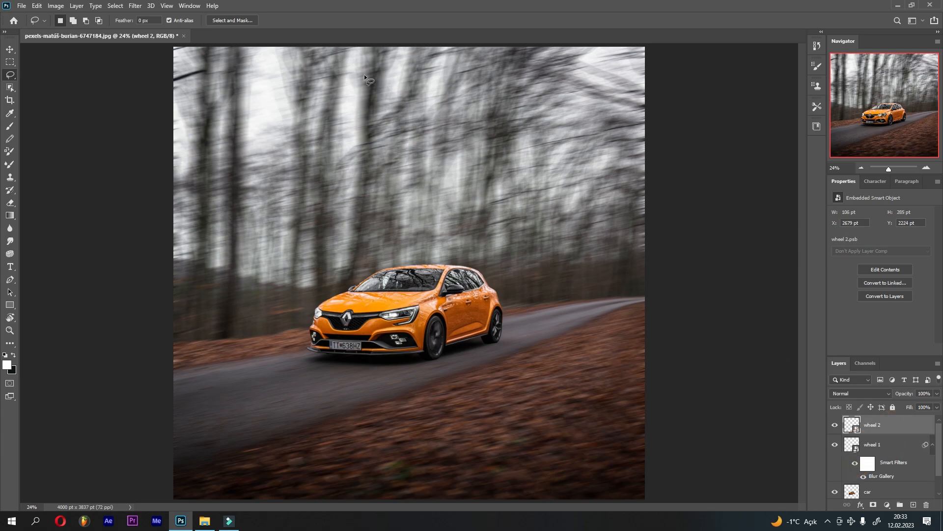
pyautogui.click(135, 5)
pyautogui.moveTo(210, 126)
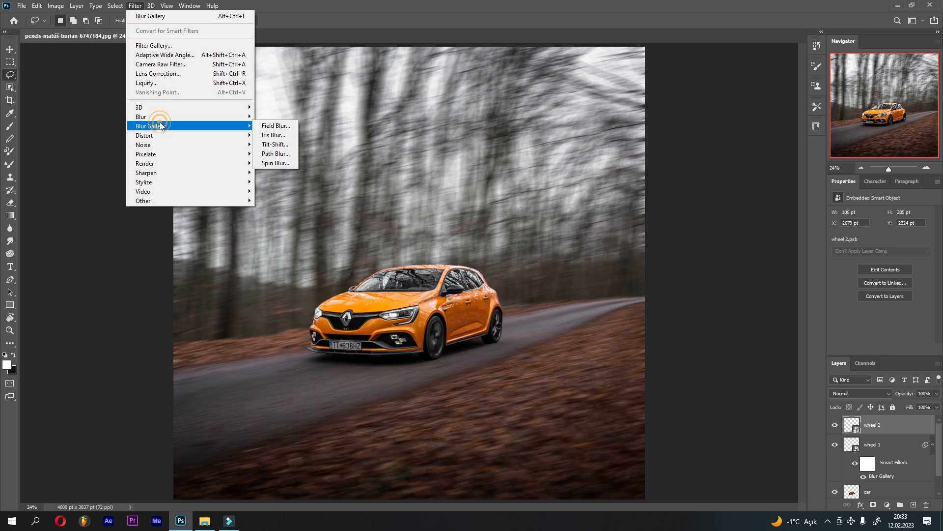
pyautogui.click(275, 162)
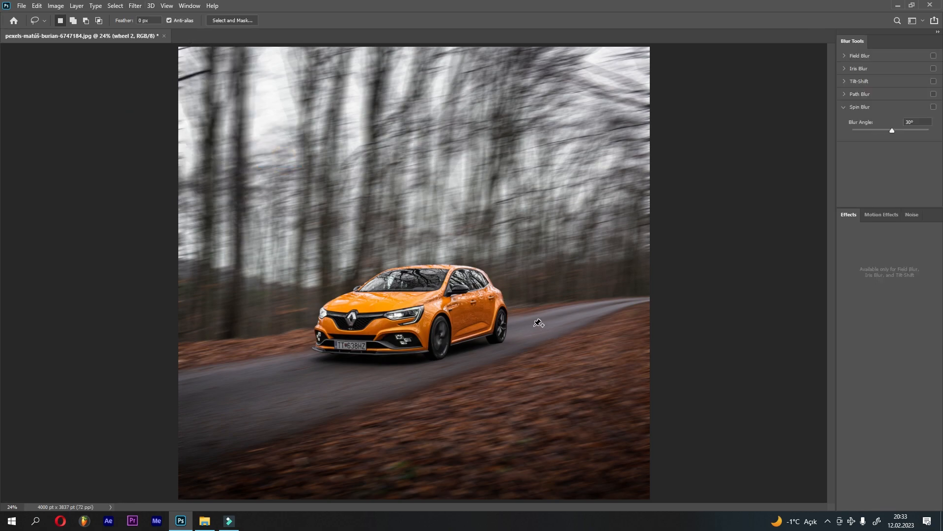
pyautogui.moveTo(421, 265); pyautogui.dragTo(515, 330)
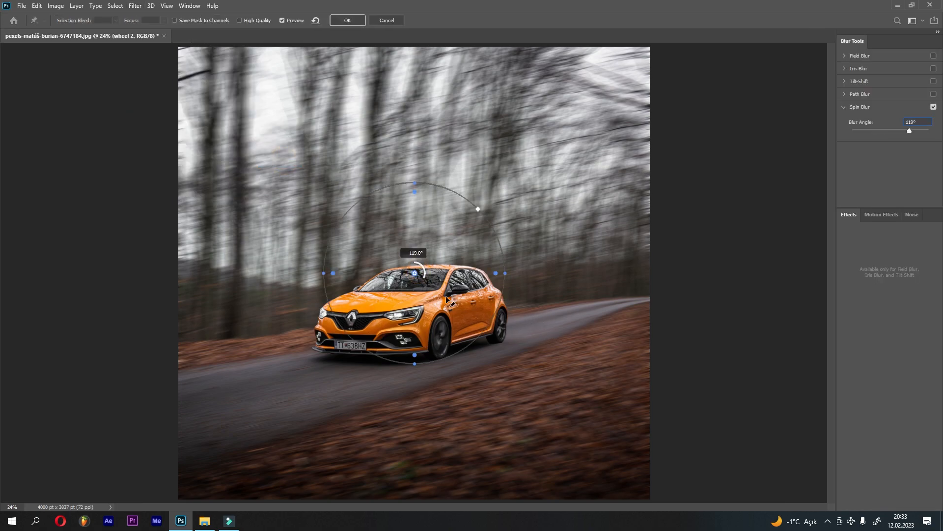
pyautogui.moveTo(416, 274); pyautogui.dragTo(495, 323)
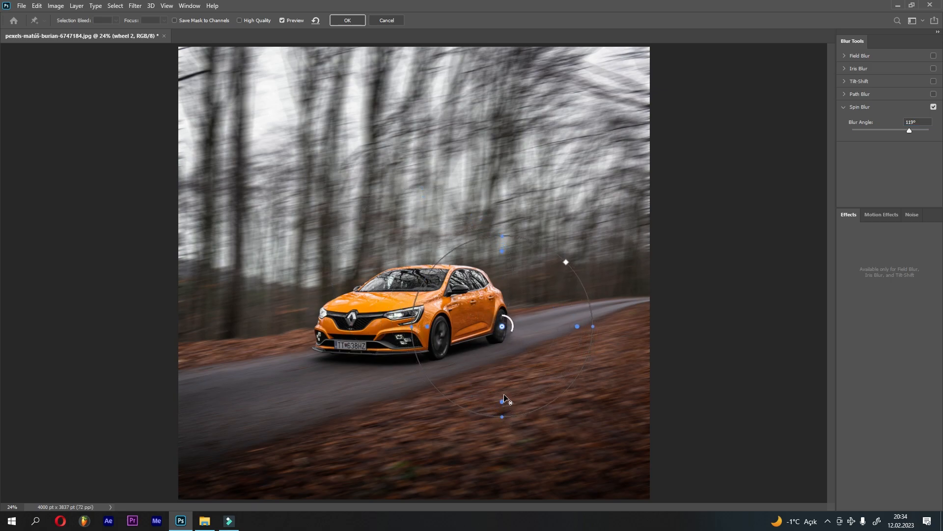
# Shrink and shape the Spin Blur ellipse to match the rear wheel's outline
pyautogui.moveTo(502, 410); pyautogui.dragTo(506, 343)
pyautogui.moveTo(593, 305); pyautogui.dragTo(513, 328)
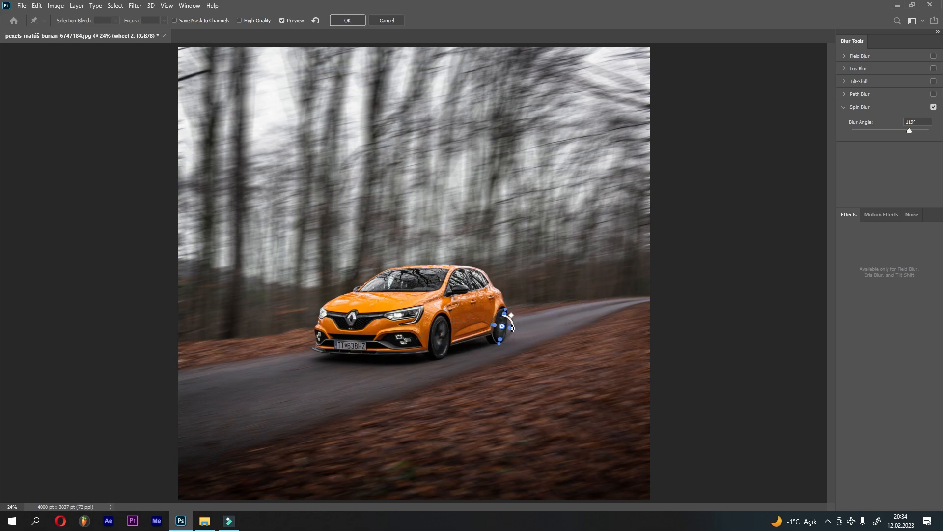
pyautogui.hotkey('ctrl', '+')
pyautogui.hotkey('ctrl', '+')
pyautogui.hotkey('ctrl', '+')
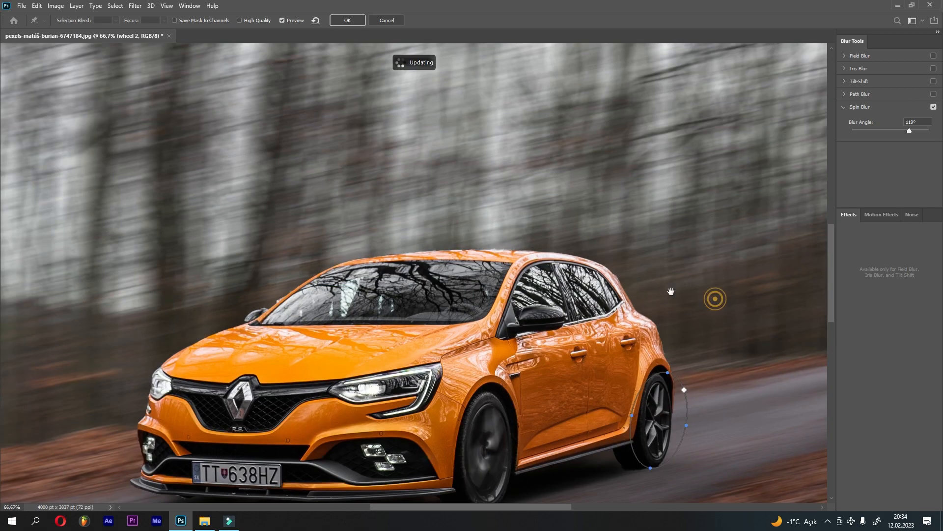
pyautogui.moveTo(699, 297); pyautogui.dragTo(442, 291)
pyautogui.moveTo(417, 422); pyautogui.dragTo(408, 415)
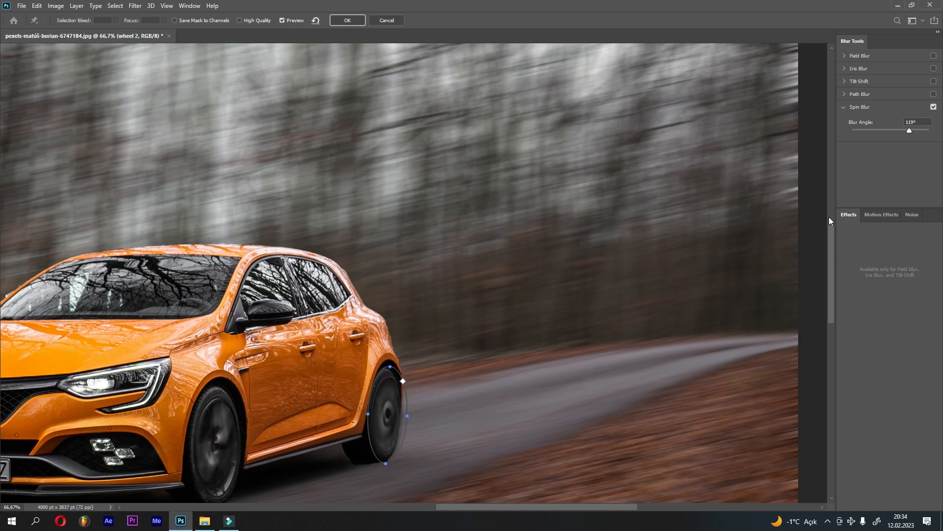
# Set the rear wheel's Spin Blur angle to 47°, apply the filter and switch to the Move tool
pyautogui.moveTo(893, 130); pyautogui.dragTo(904, 130)
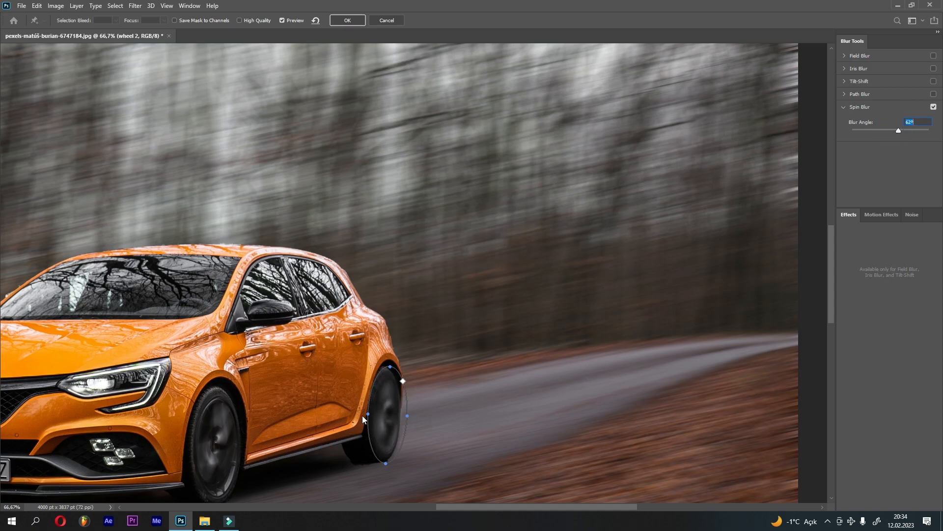
pyautogui.moveTo(398, 410); pyautogui.dragTo(396, 406)
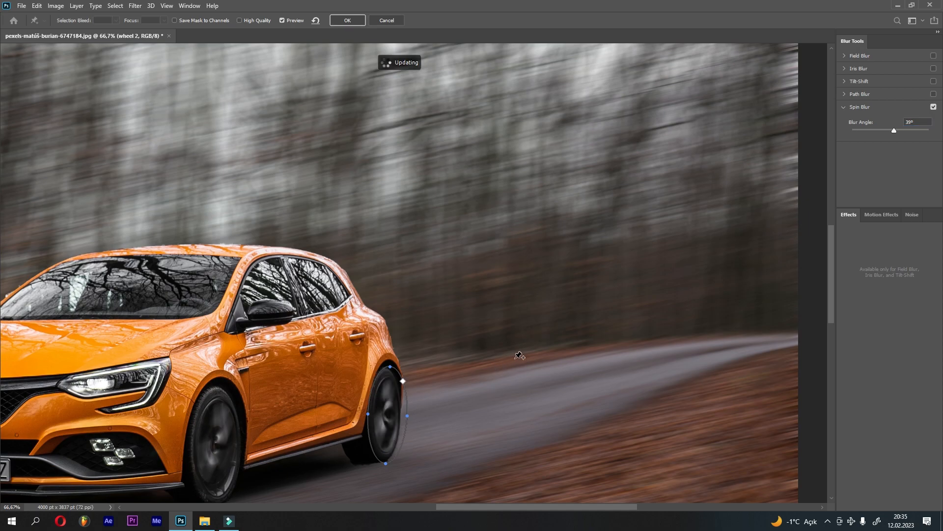
pyautogui.moveTo(901, 130); pyautogui.dragTo(895, 131)
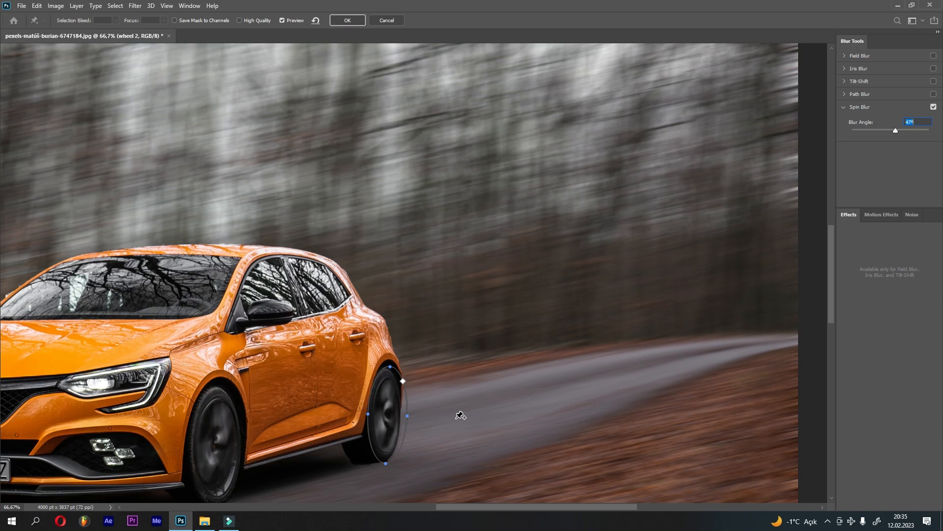
pyautogui.hotkey('ctrl', '0')
pyautogui.click(348, 20)
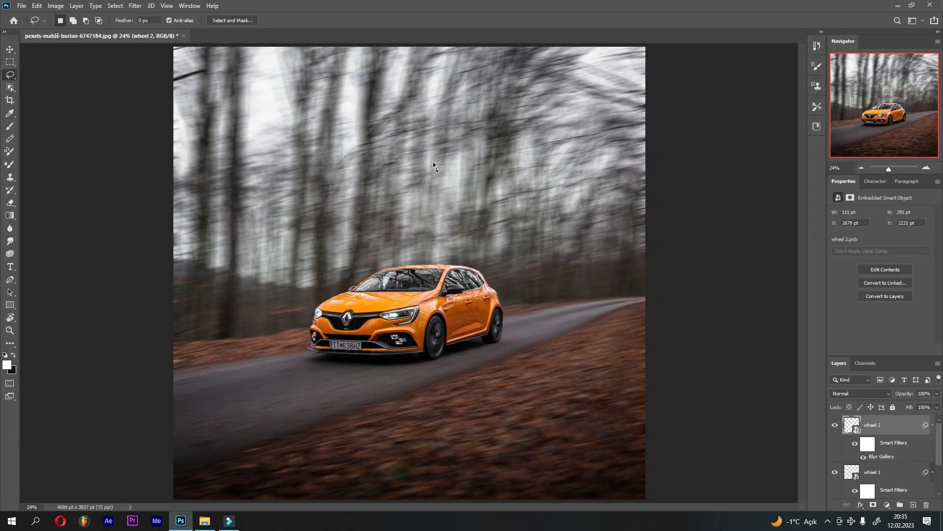
pyautogui.click(10, 49)
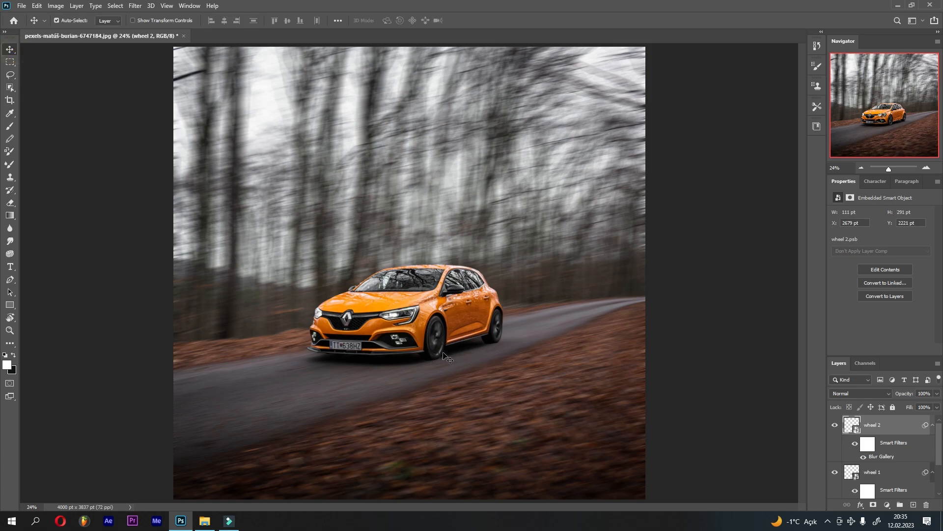